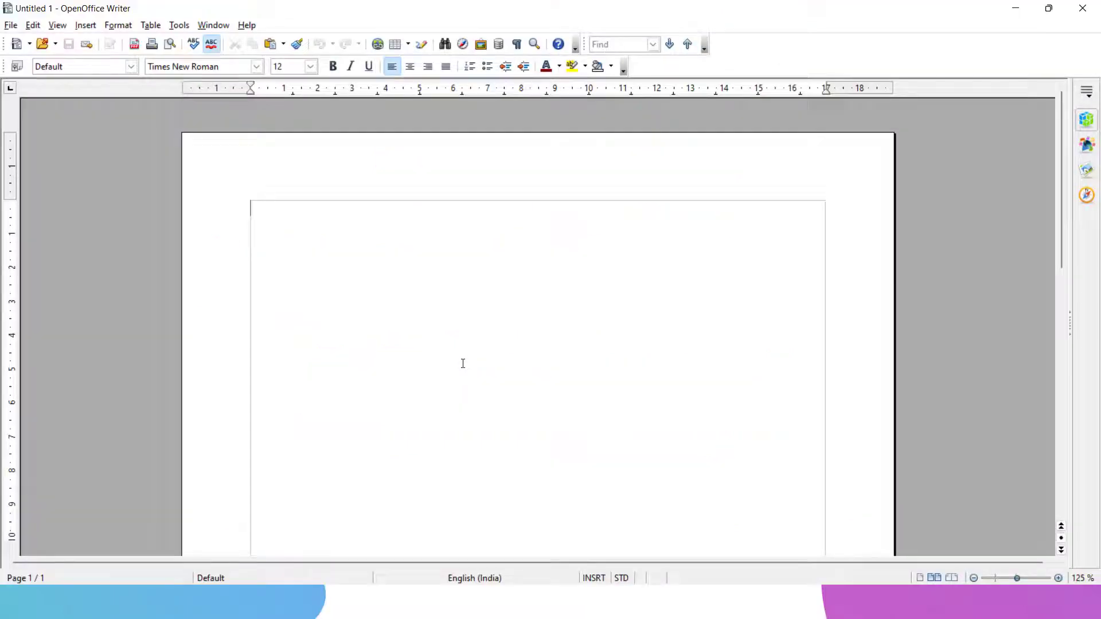
- Type 'Dear Sir,' and 'Your ward ____ has passed the exam and promoted to the next class.'
{"action": "type", "text": "Dear Sir,"}
{"action": "key", "text": "Return"}
{"action": "key", "text": "Return"}
{"action": "type", "text": "Your ward "}
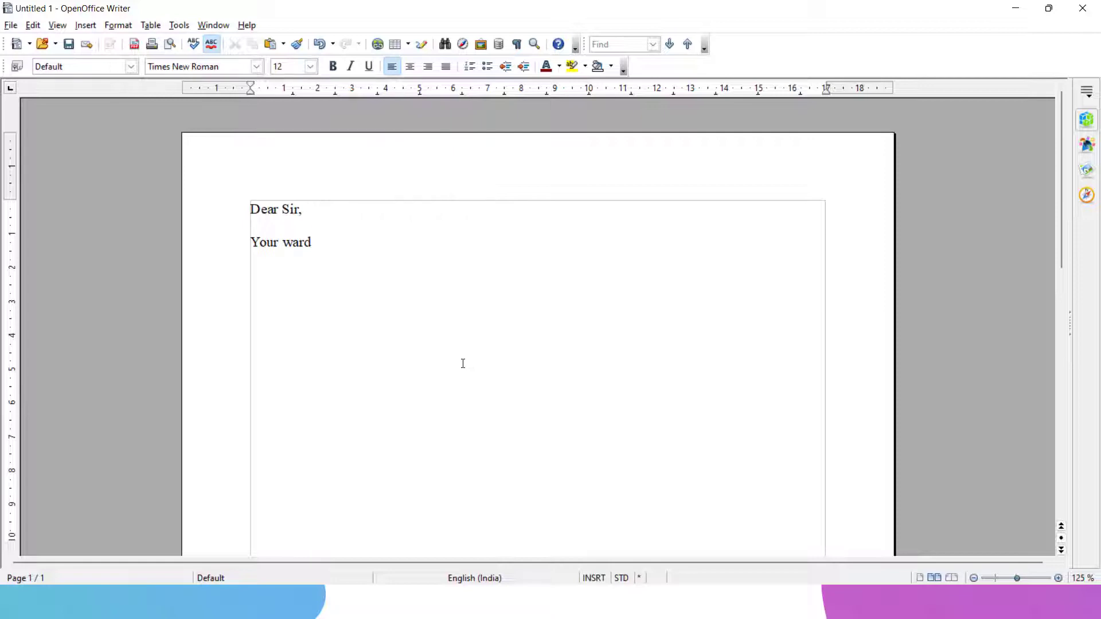
{"action": "type", "text": "____________________ has passed the e"}
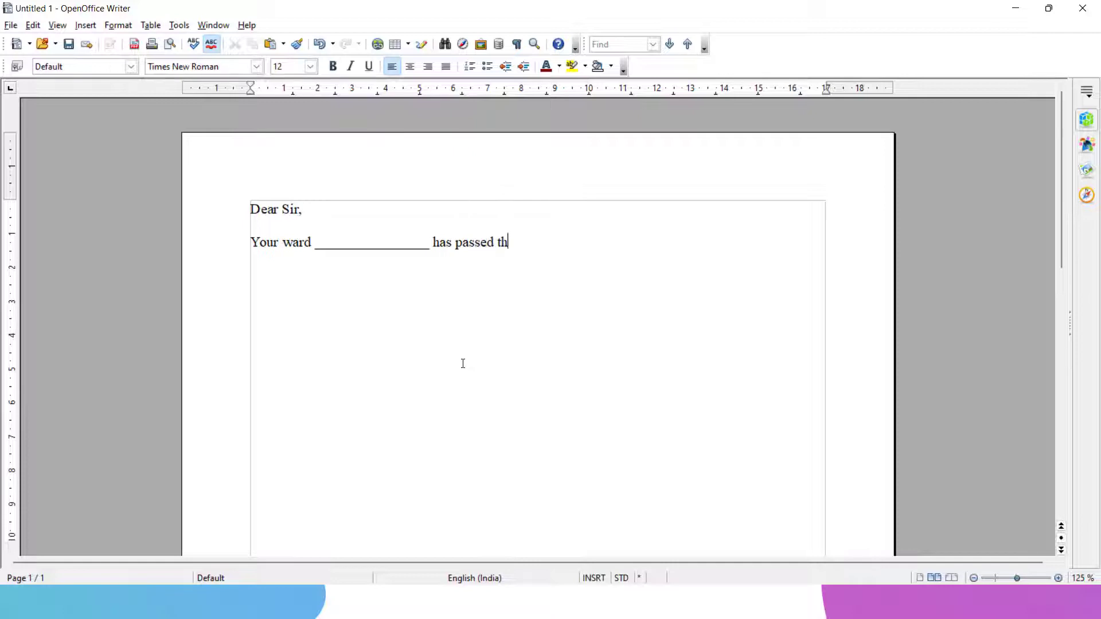
{"action": "type", "text": "xam and promoted to the nec"}
{"action": "key", "text": "BackSpace"}
{"action": "type", "text": "xt class."}
- Add 'Congratulations' and an underscore signature line below the body
{"action": "key", "text": "Return"}
{"action": "type", "text": "Congratulations"}
{"action": "key", "text": "Return"}
{"action": "key", "text": "Return"}
{"action": "type", "text": "__________________________________"}
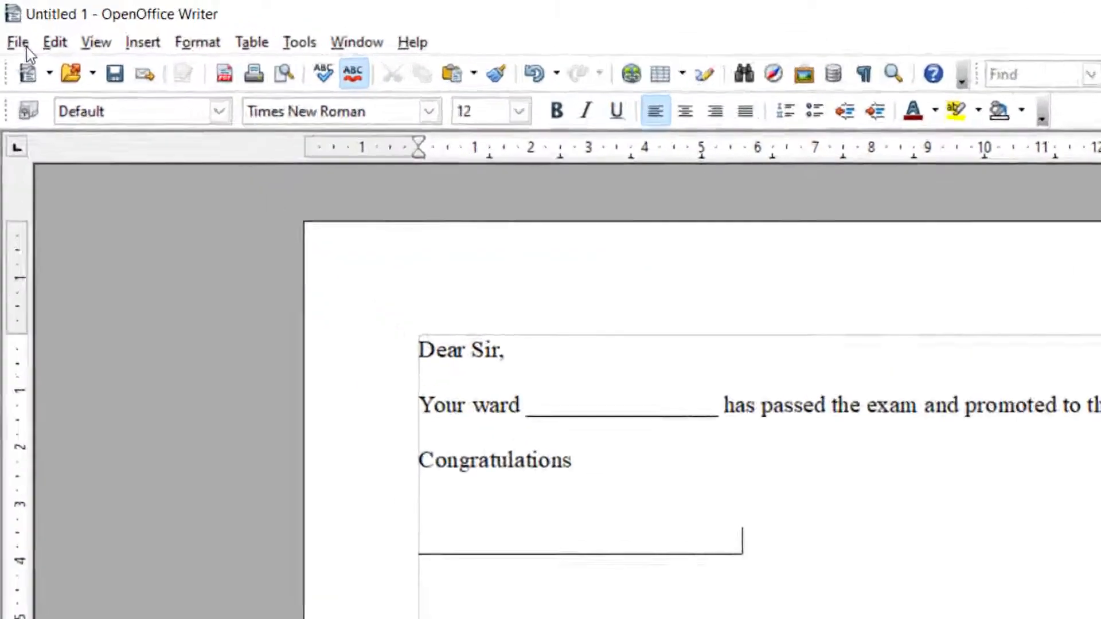
- Save the letter via File > Templates > Save as template 'Pass' in My Templates
{"action": "left_click", "coordinate": [12, 26]}
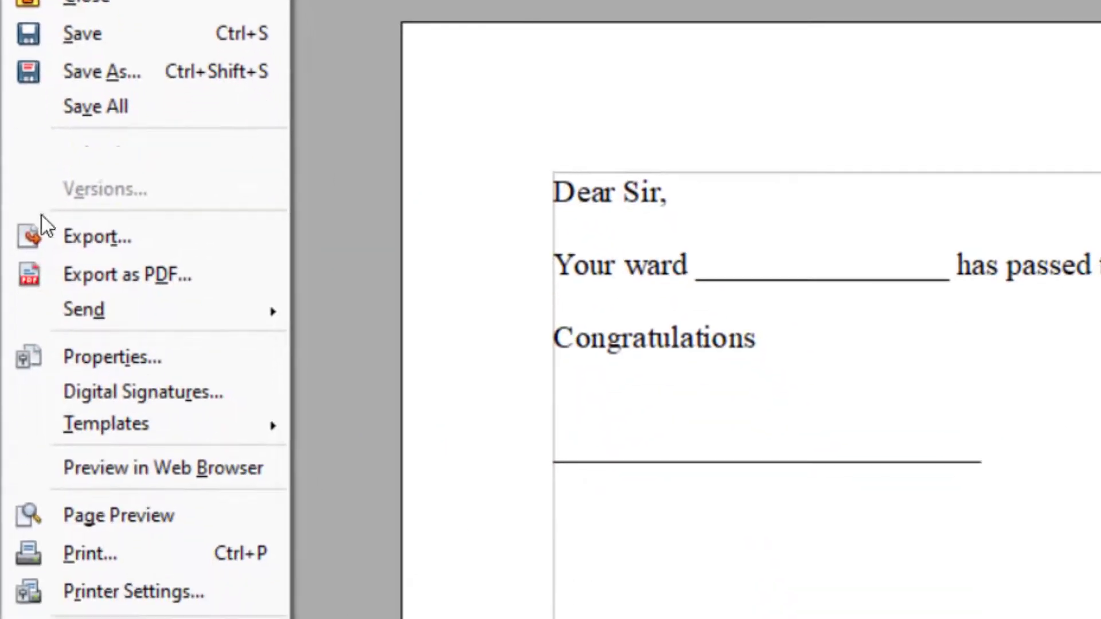
{"action": "mouse_move", "coordinate": [30, 432]}
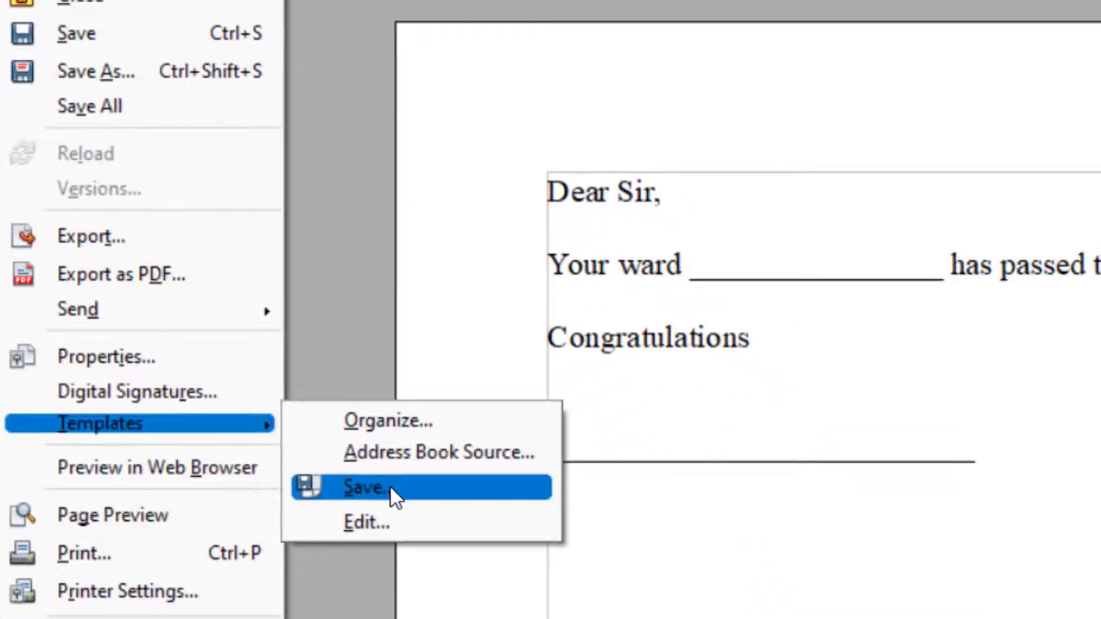
{"action": "left_click", "coordinate": [394, 489]}
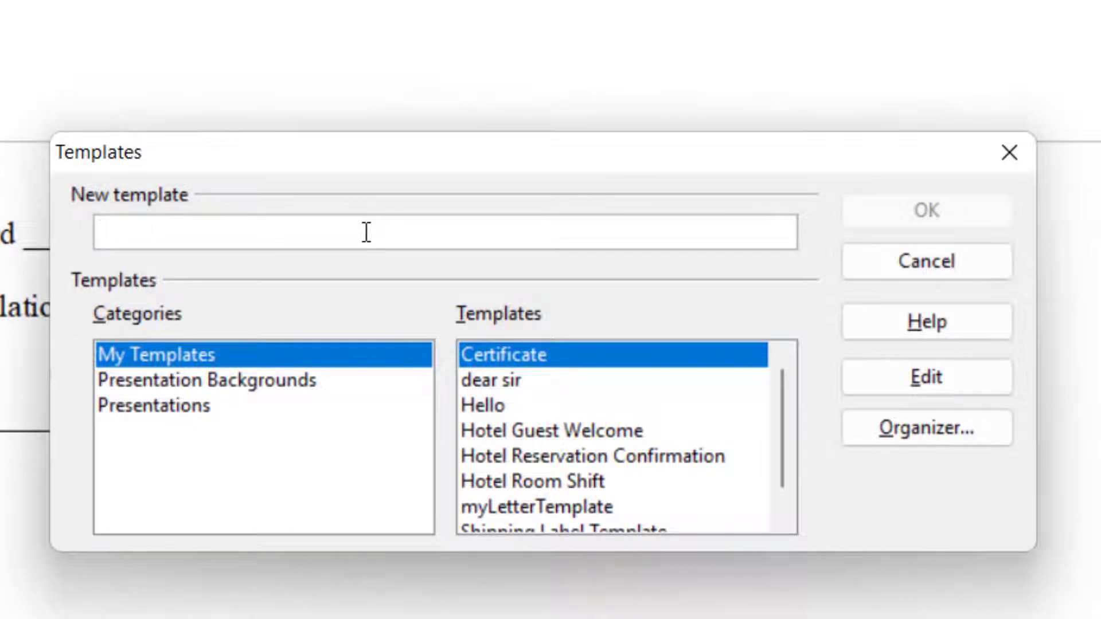
{"action": "type", "text": "Pasw"}
{"action": "key", "text": "BackSpace"}
{"action": "type", "text": "s"}
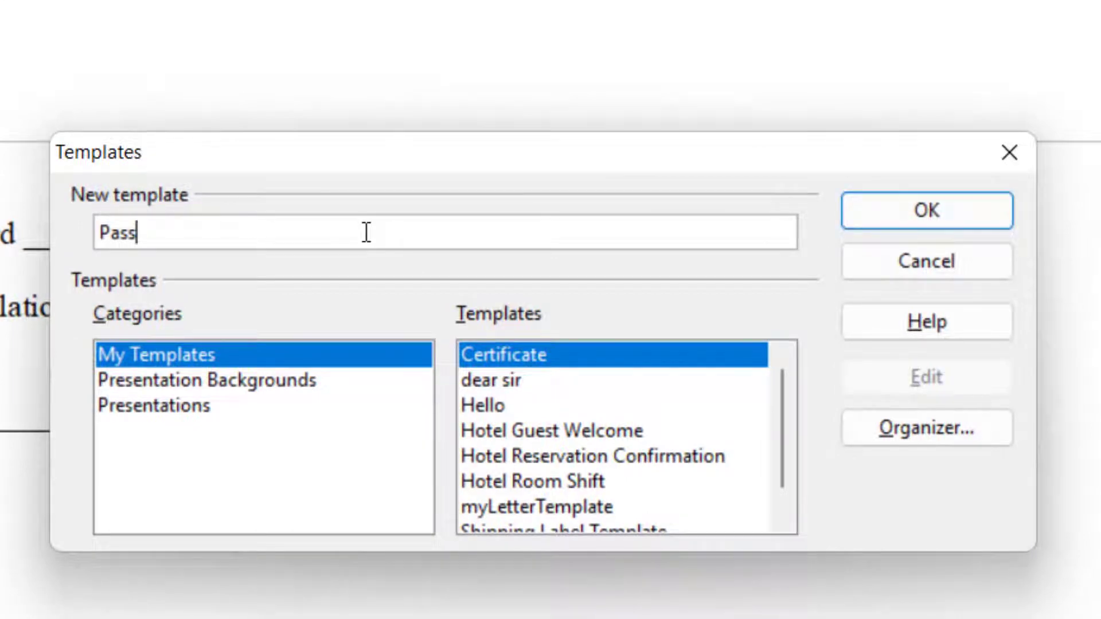
{"action": "left_click", "coordinate": [972, 215]}
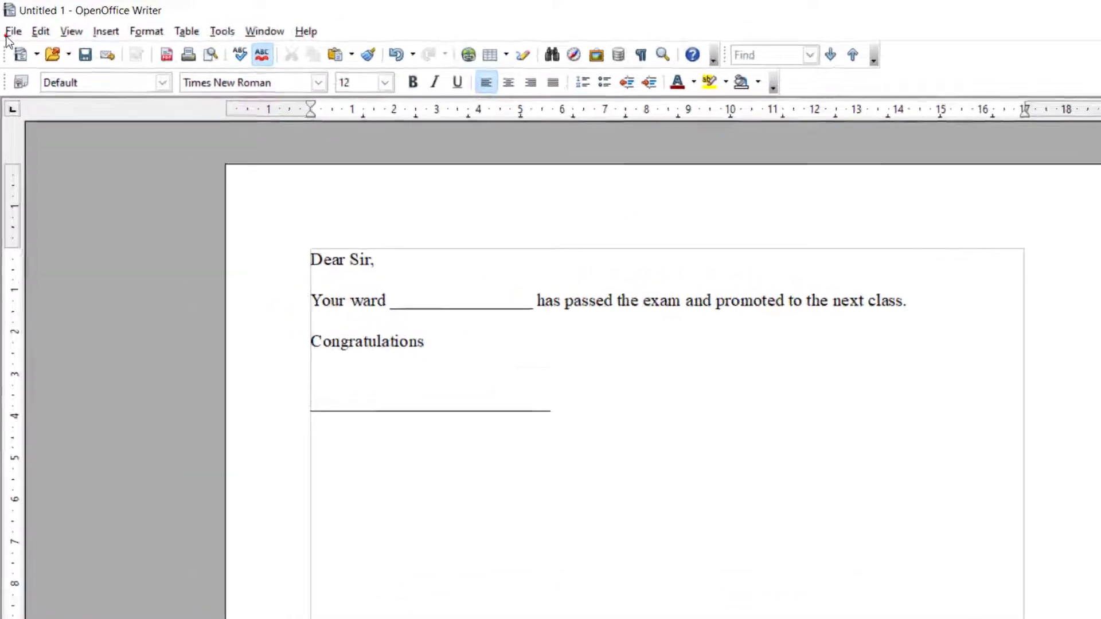
{"action": "left_click", "coordinate": [10, 26]}
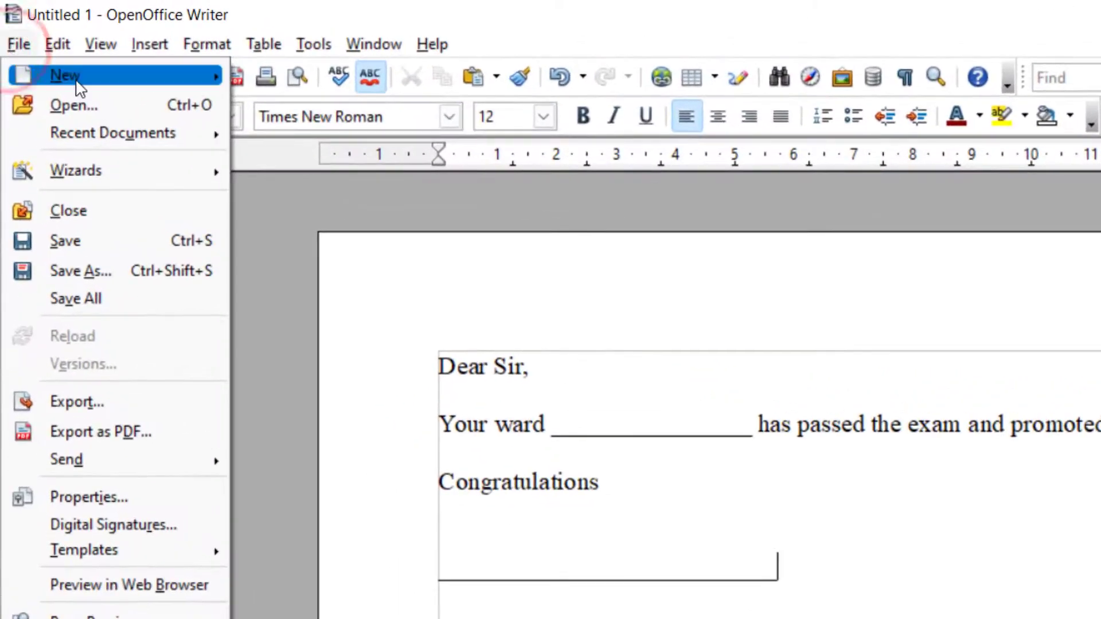
{"action": "mouse_move", "coordinate": [79, 87]}
{"action": "left_click", "coordinate": [409, 433]}
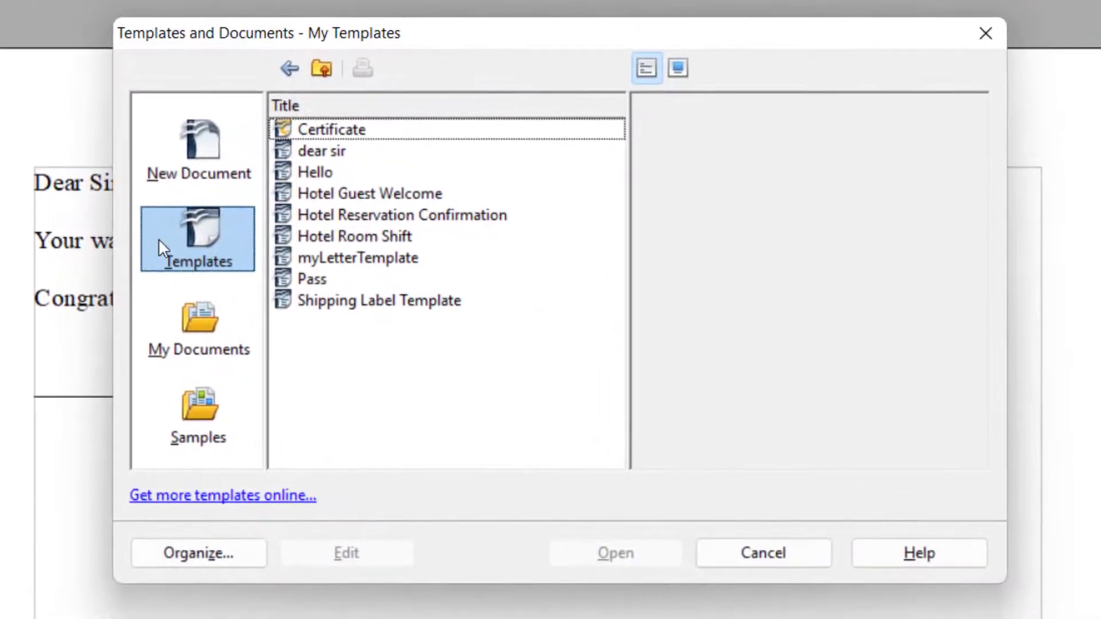
{"action": "left_click", "coordinate": [315, 278]}
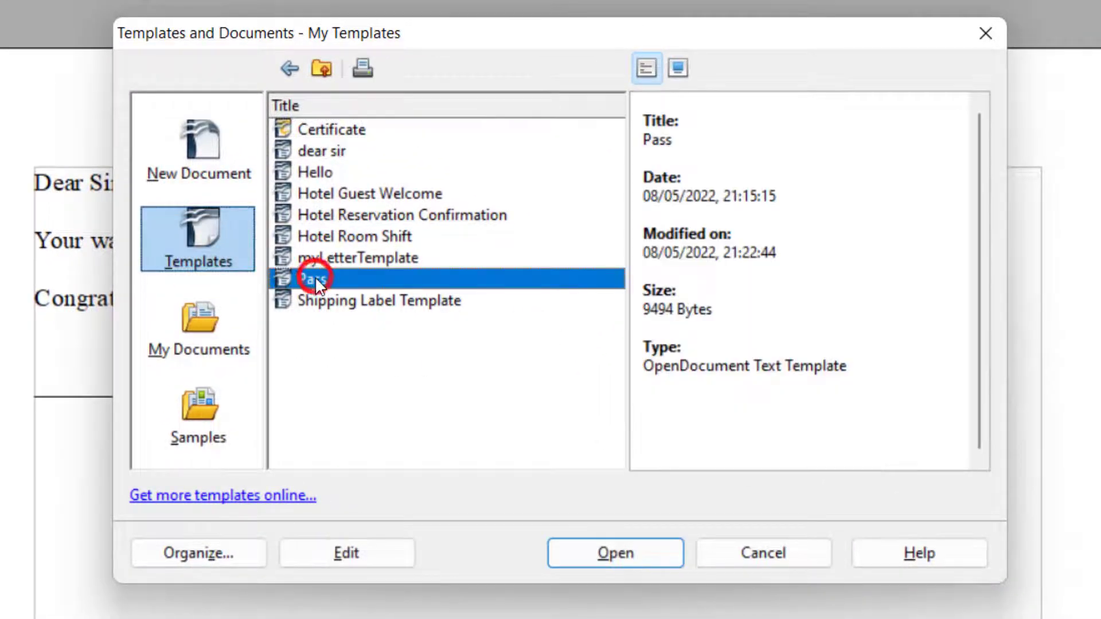
{"action": "left_click", "coordinate": [734, 552]}
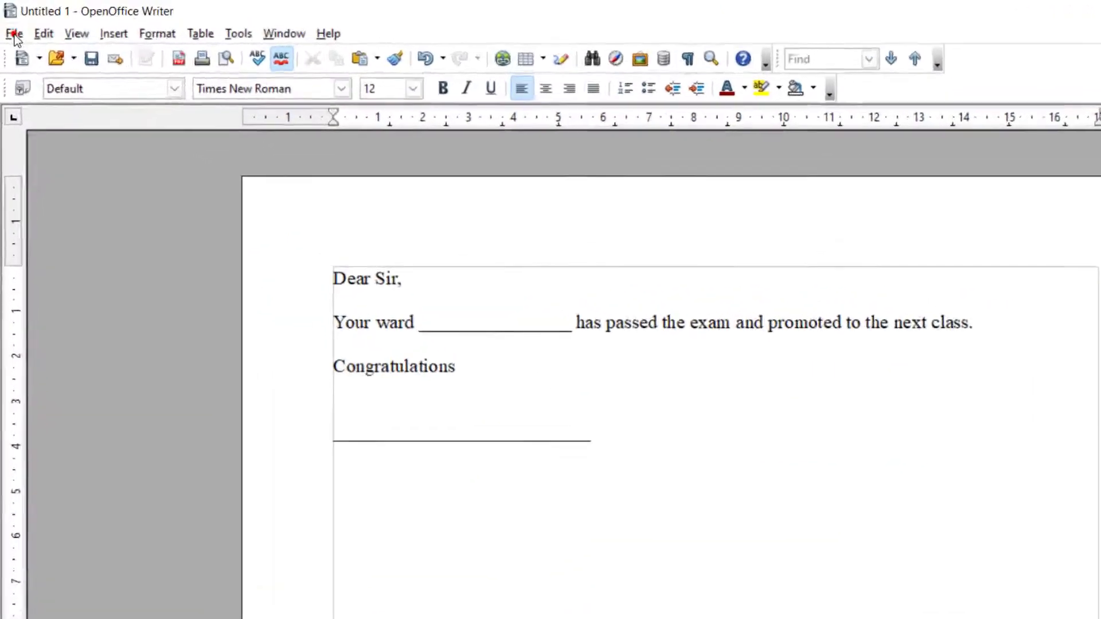
- Launch the Letter Wizard from File > Wizards > Letter
{"action": "left_click", "coordinate": [21, 25]}
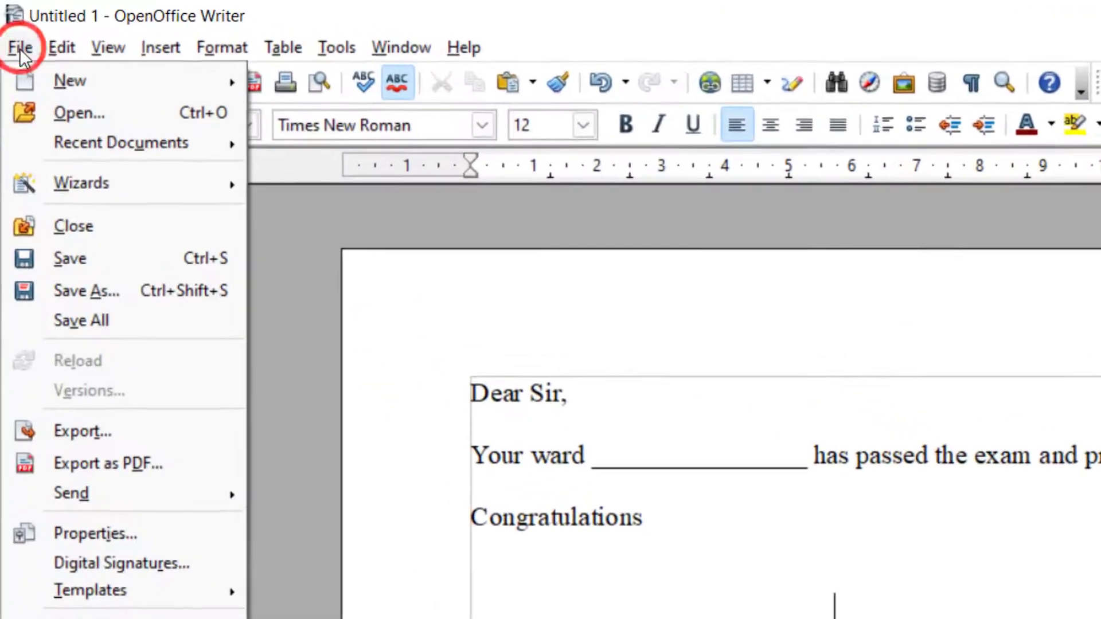
{"action": "mouse_move", "coordinate": [47, 191]}
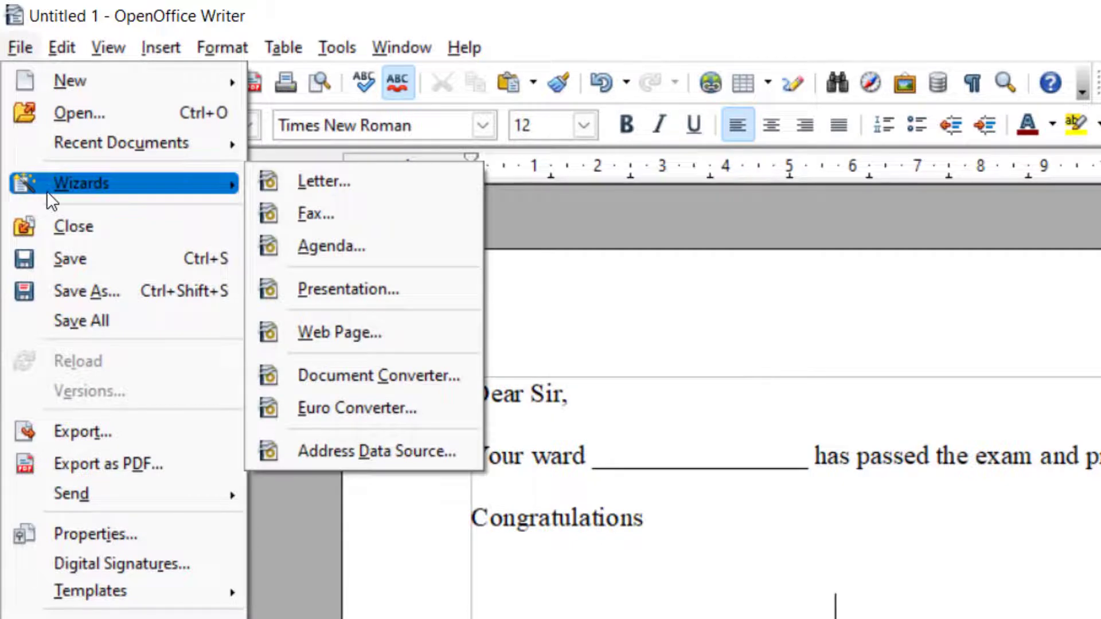
{"action": "left_click", "coordinate": [267, 185]}
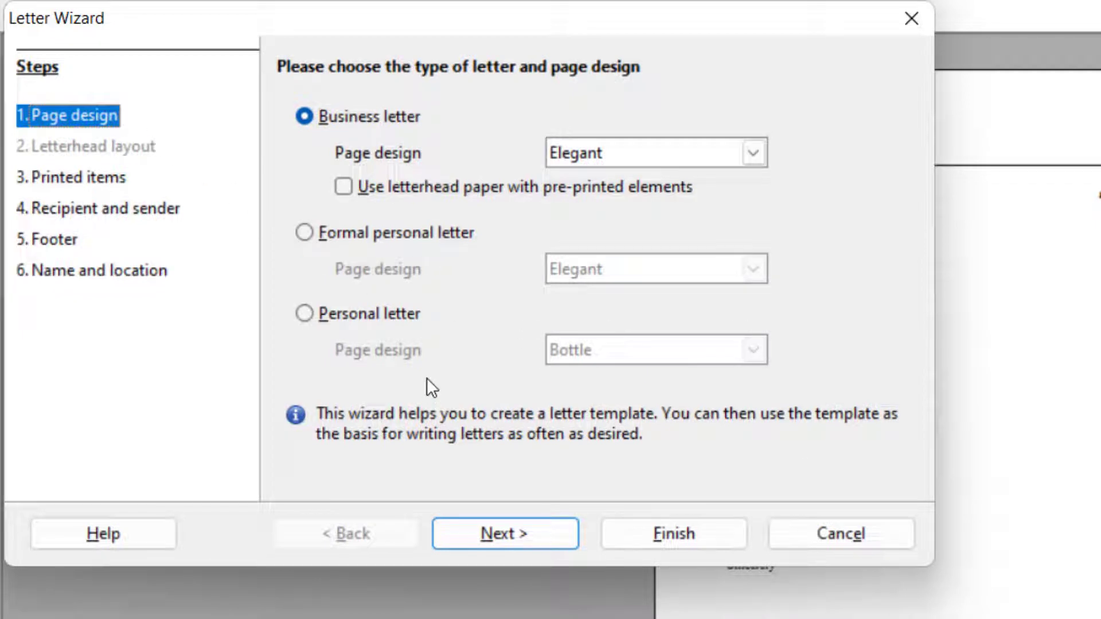
- Choose 'Dear Sir or Madam' as the salutation and advance to the Name and location step
{"action": "left_click", "coordinate": [530, 543]}
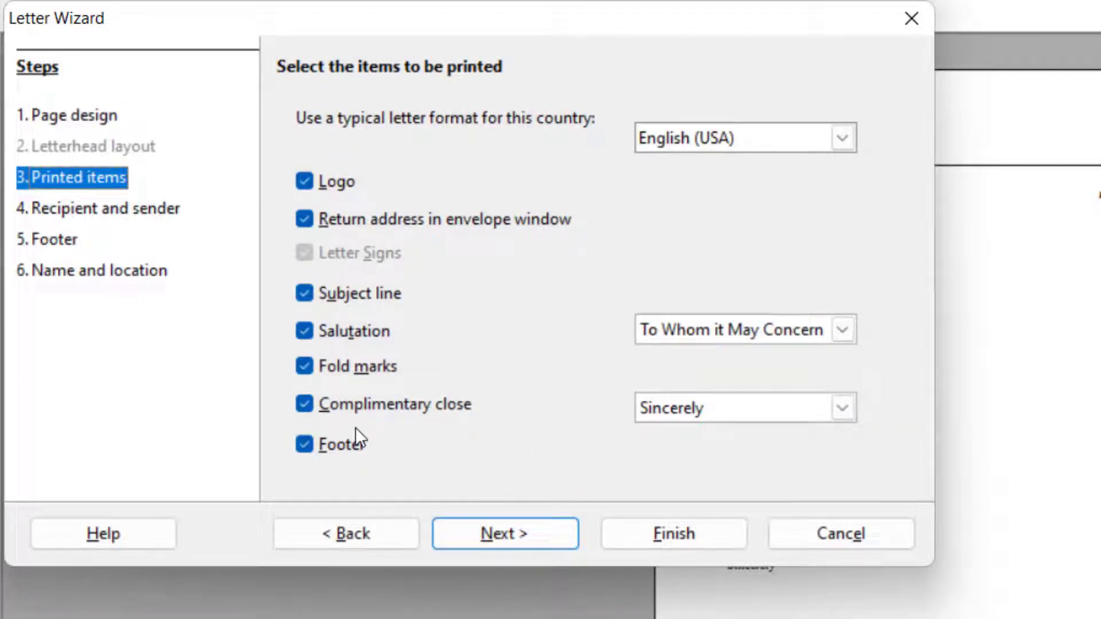
{"action": "left_click", "coordinate": [767, 331]}
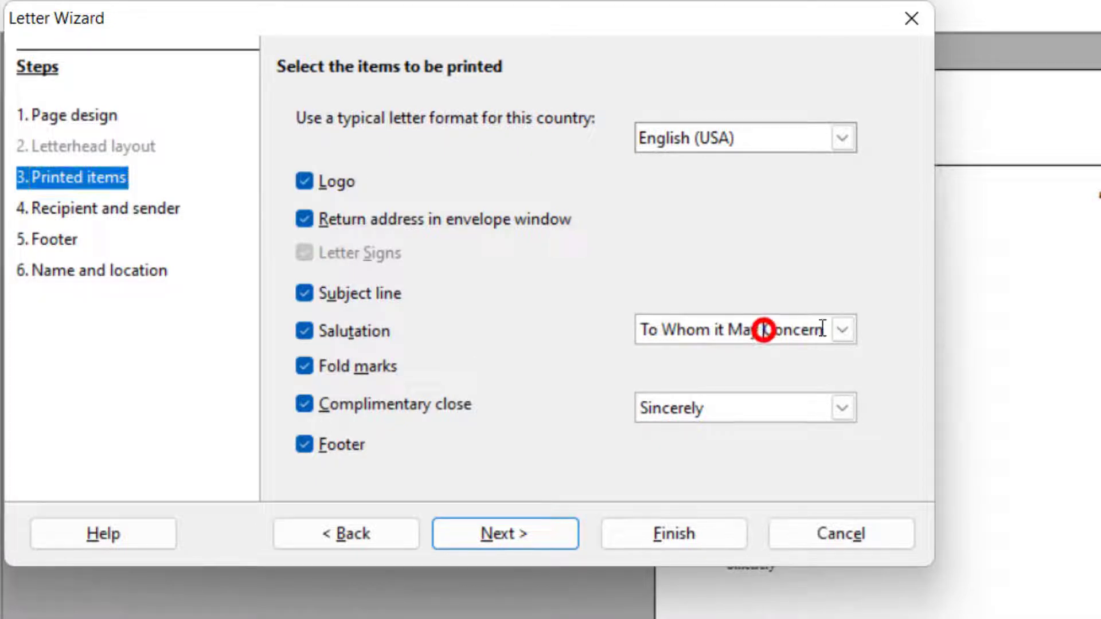
{"action": "left_click", "coordinate": [842, 330]}
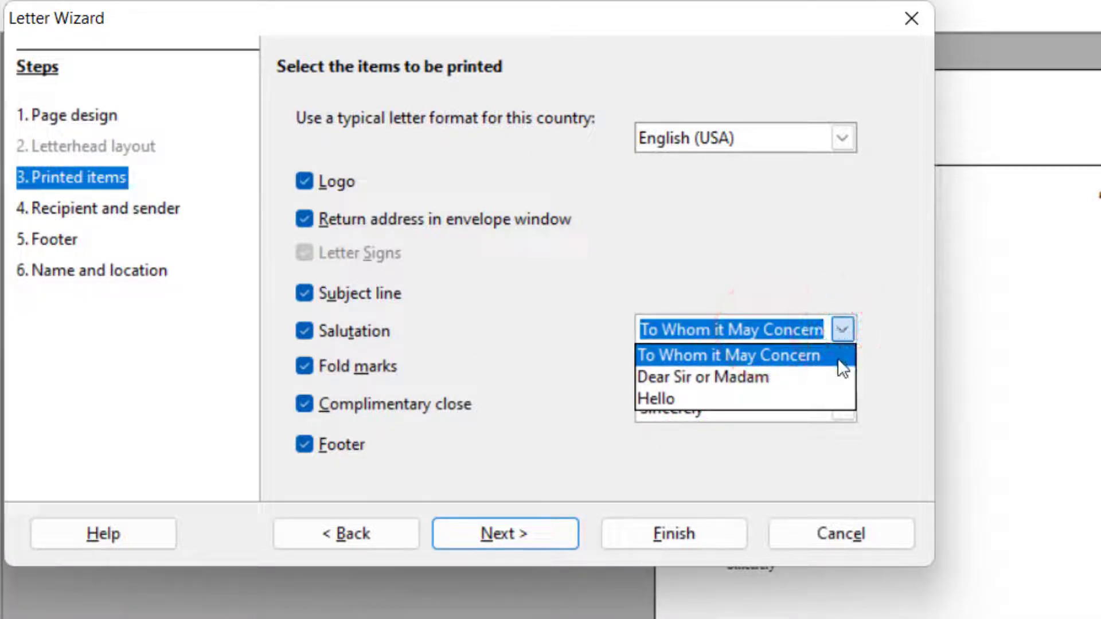
{"action": "left_click", "coordinate": [828, 375]}
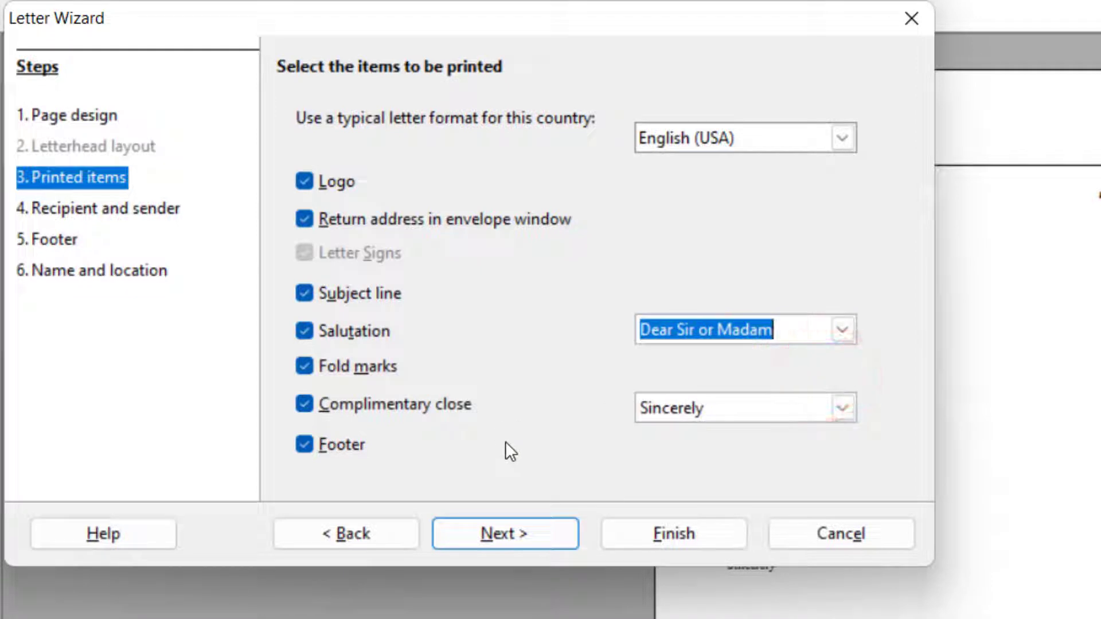
{"action": "left_click", "coordinate": [530, 530]}
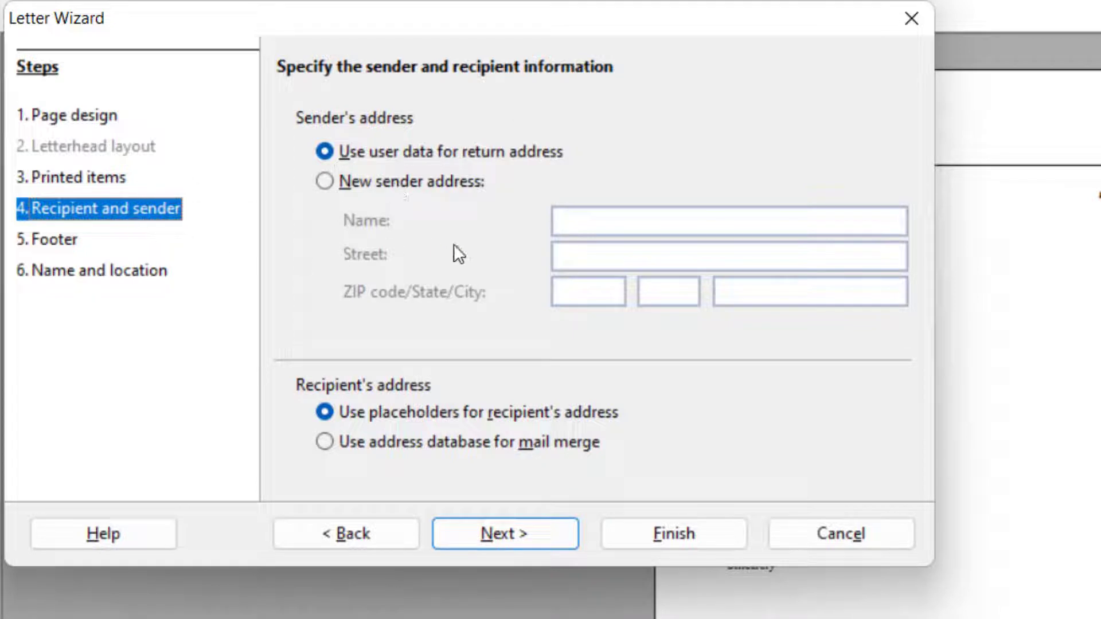
{"action": "left_click", "coordinate": [49, 239]}
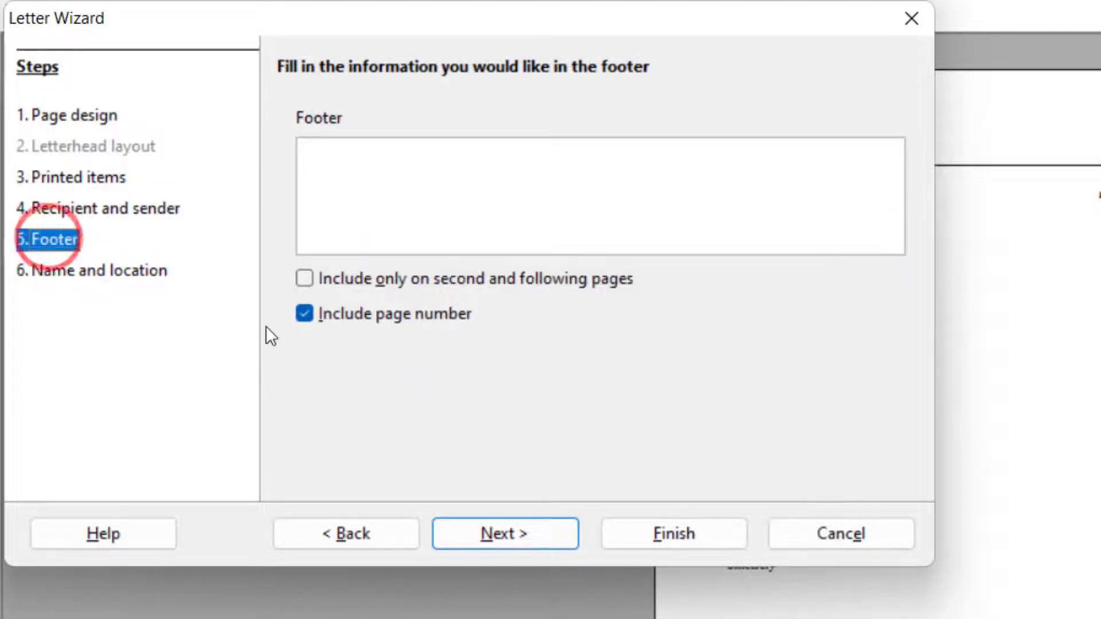
{"action": "left_click", "coordinate": [496, 536]}
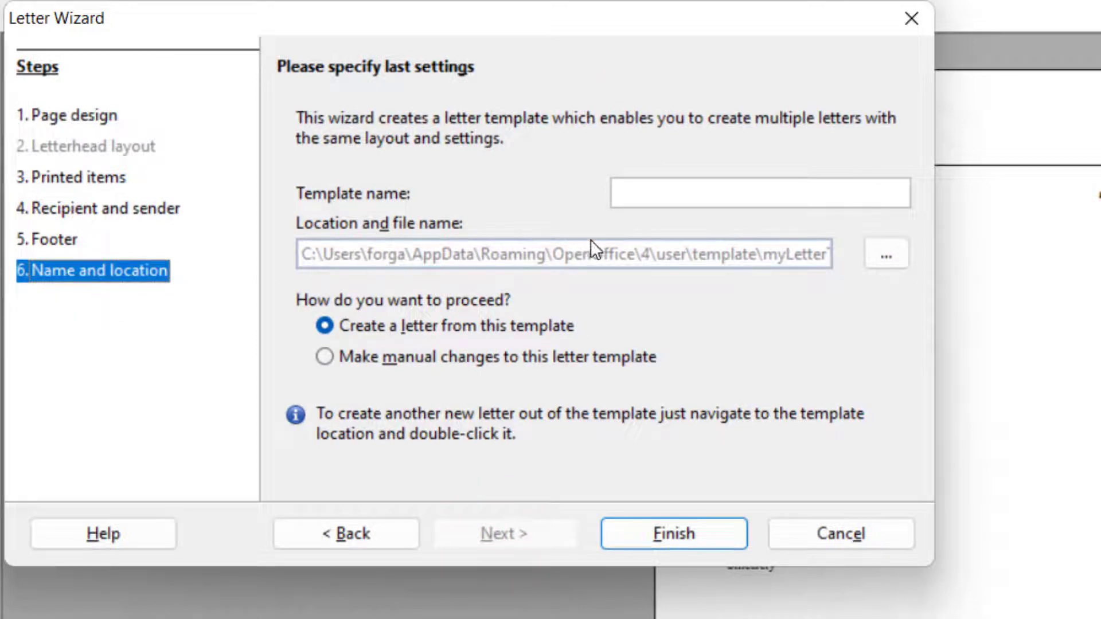
- Finish the wizard as template 'Letter Head', overwriting the old file, then start a blank text document
{"action": "left_click", "coordinate": [673, 189]}
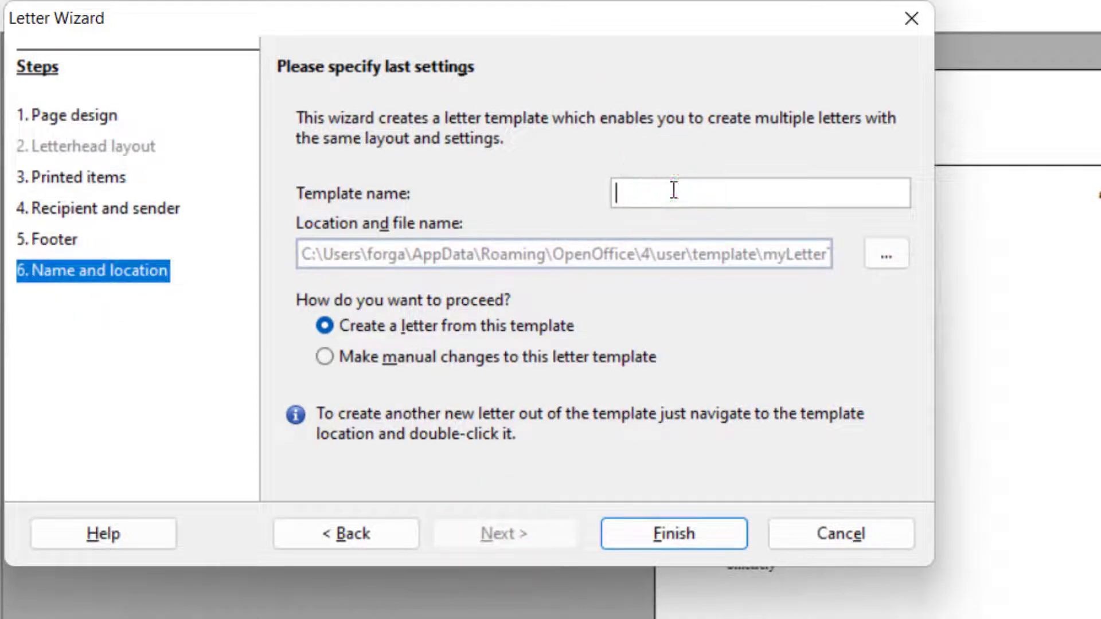
{"action": "type", "text": "Letter Head"}
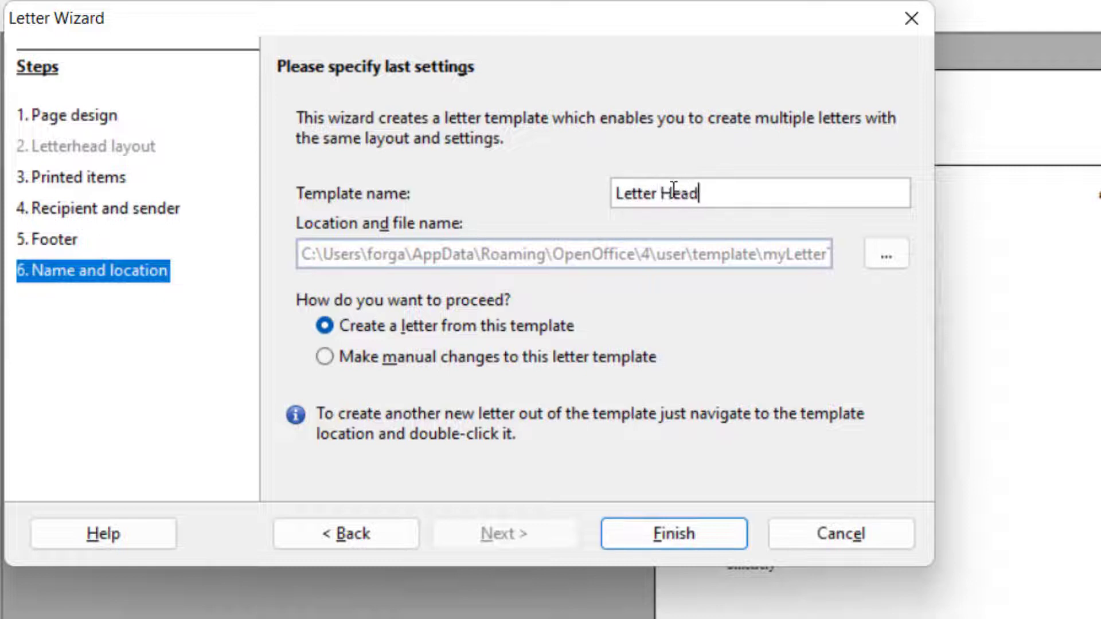
{"action": "left_click", "coordinate": [698, 537]}
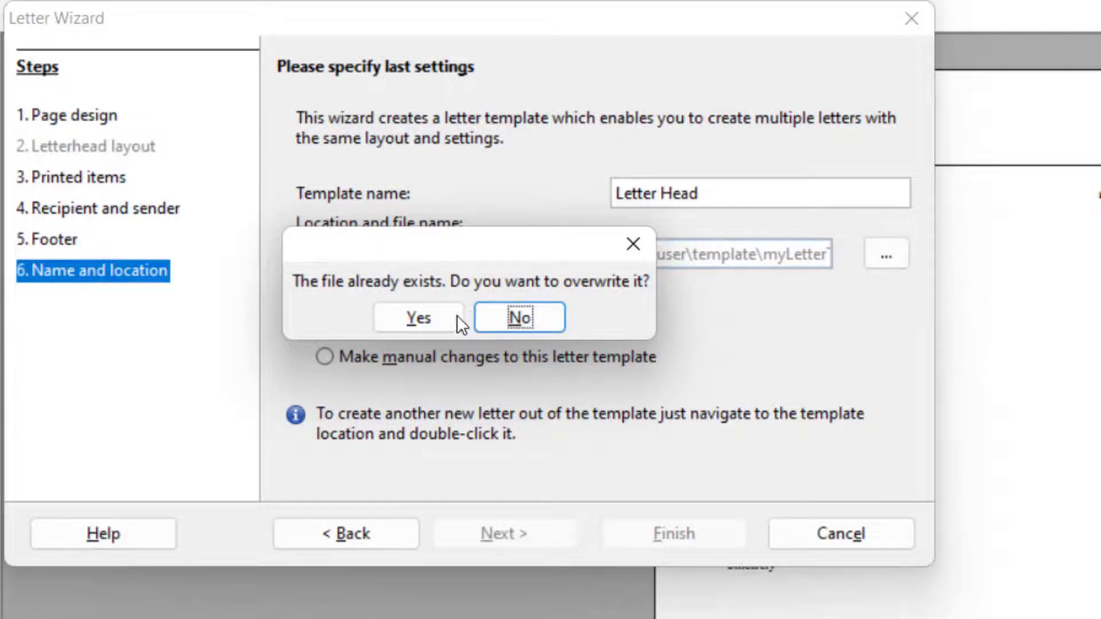
{"action": "left_click", "coordinate": [434, 316]}
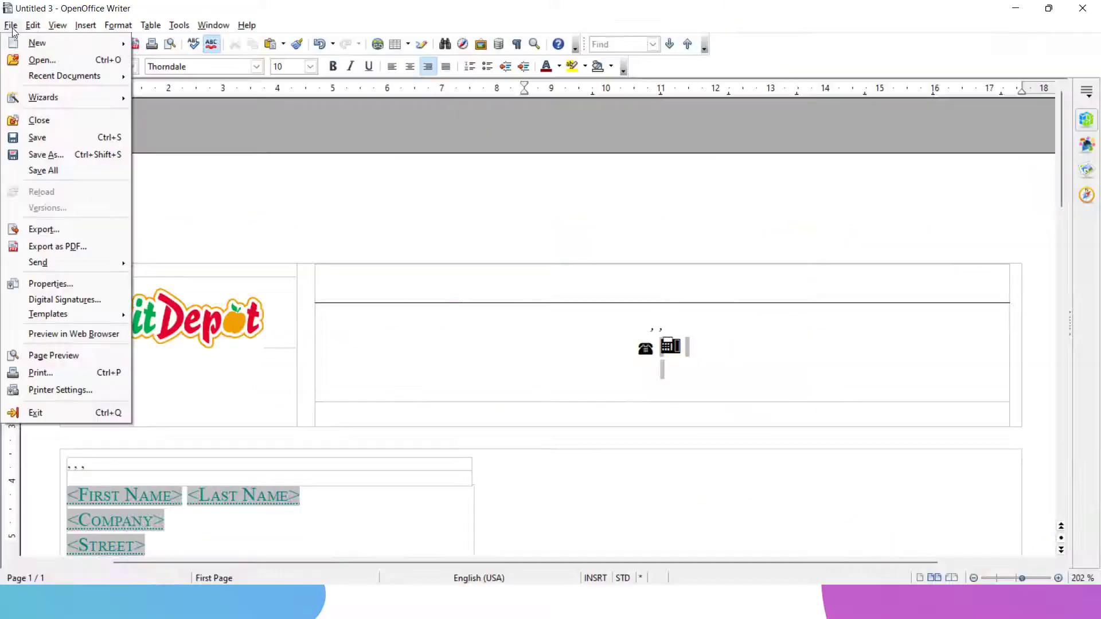
{"action": "mouse_move", "coordinate": [86, 42]}
{"action": "left_click", "coordinate": [143, 50]}
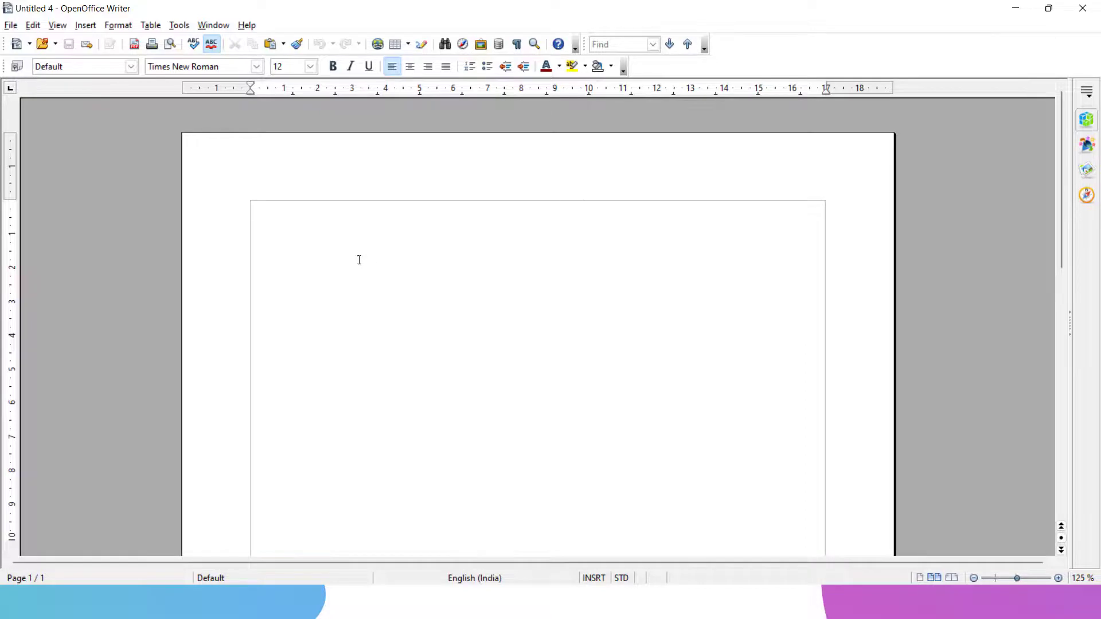
- In the template organizer, set Pass from My Templates as the default template
{"action": "left_click", "coordinate": [11, 25]}
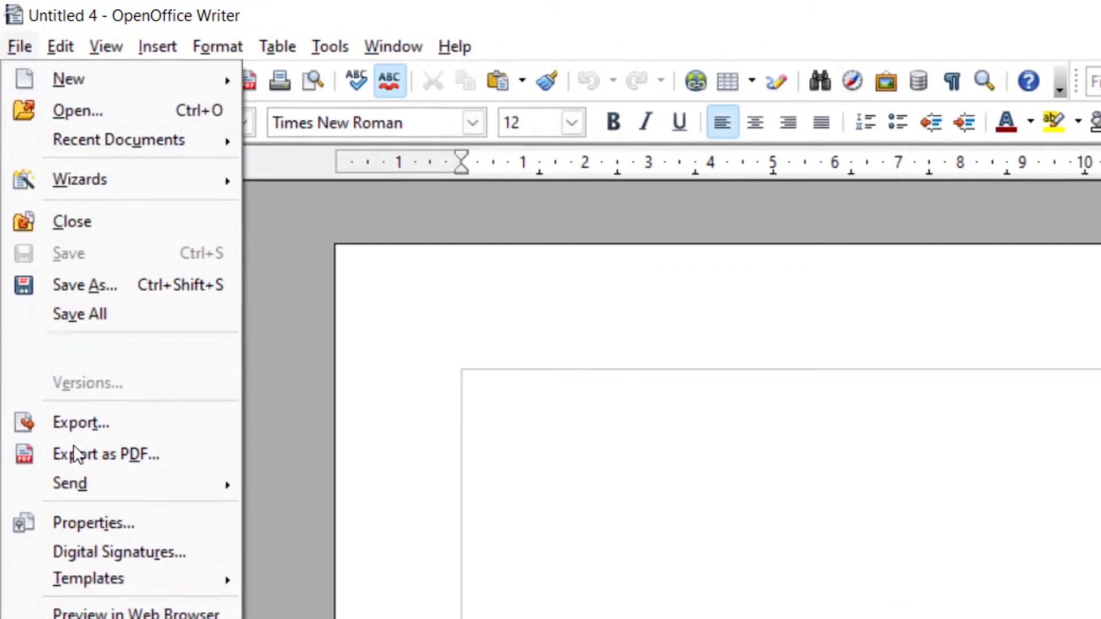
{"action": "mouse_move", "coordinate": [71, 573]}
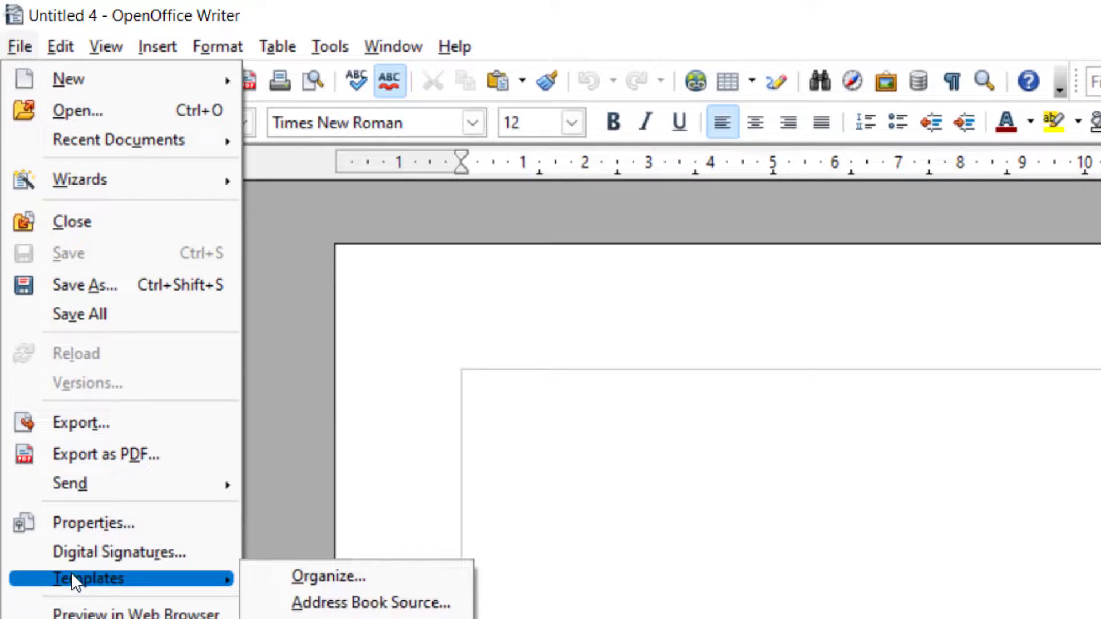
{"action": "left_click", "coordinate": [262, 580]}
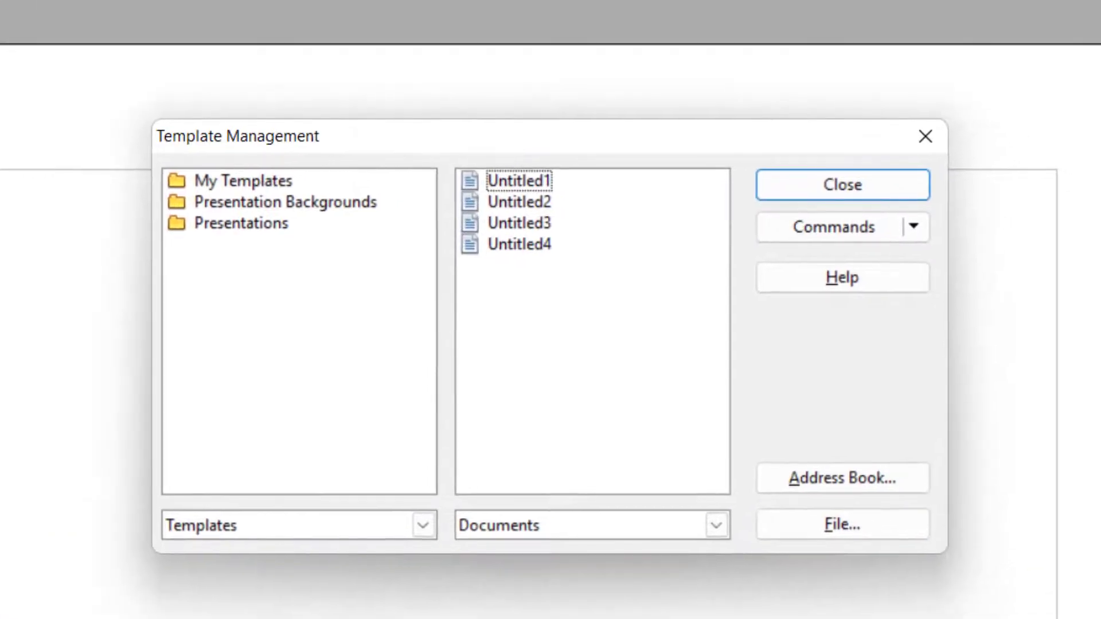
{"action": "double_click", "coordinate": [221, 184]}
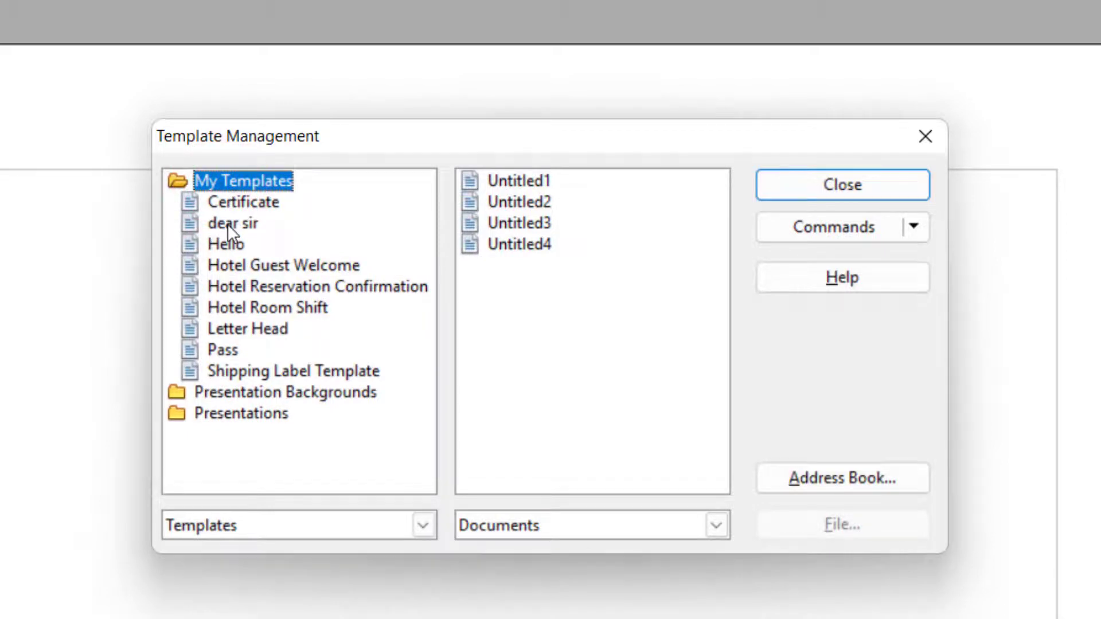
{"action": "left_click", "coordinate": [225, 350]}
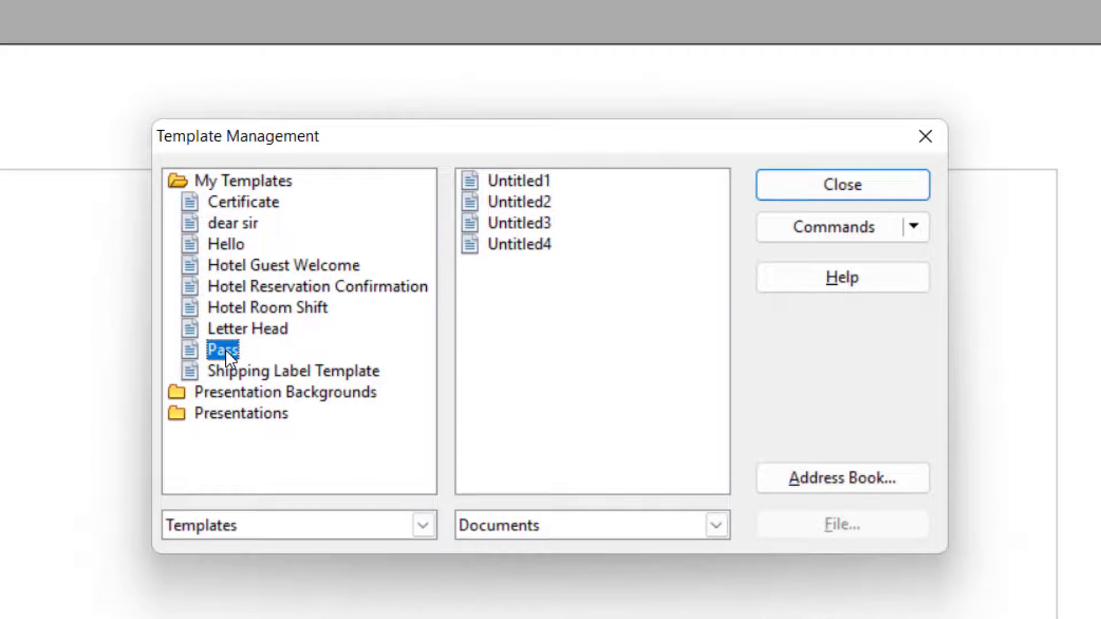
{"action": "right_click", "coordinate": [225, 350]}
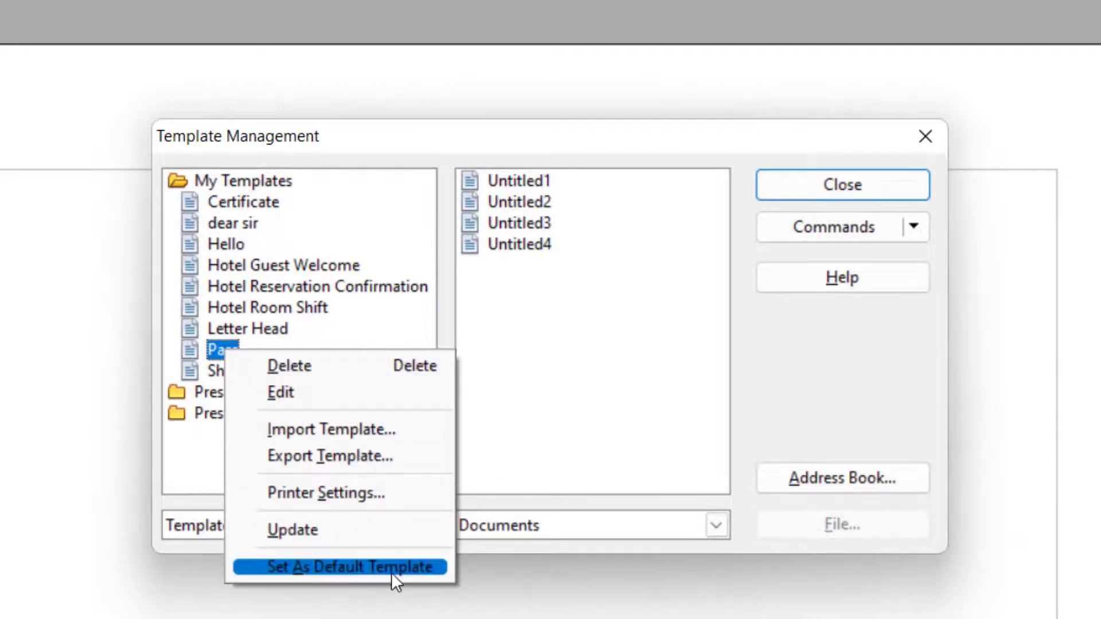
{"action": "left_click", "coordinate": [943, 352]}
{"action": "left_click", "coordinate": [913, 226]}
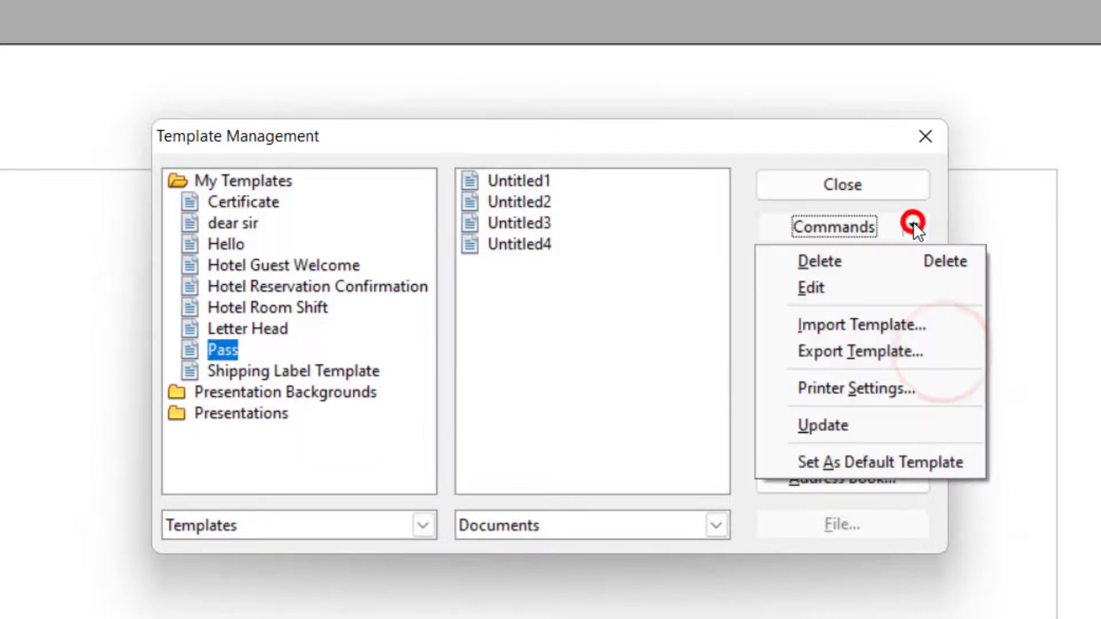
{"action": "left_click", "coordinate": [892, 459]}
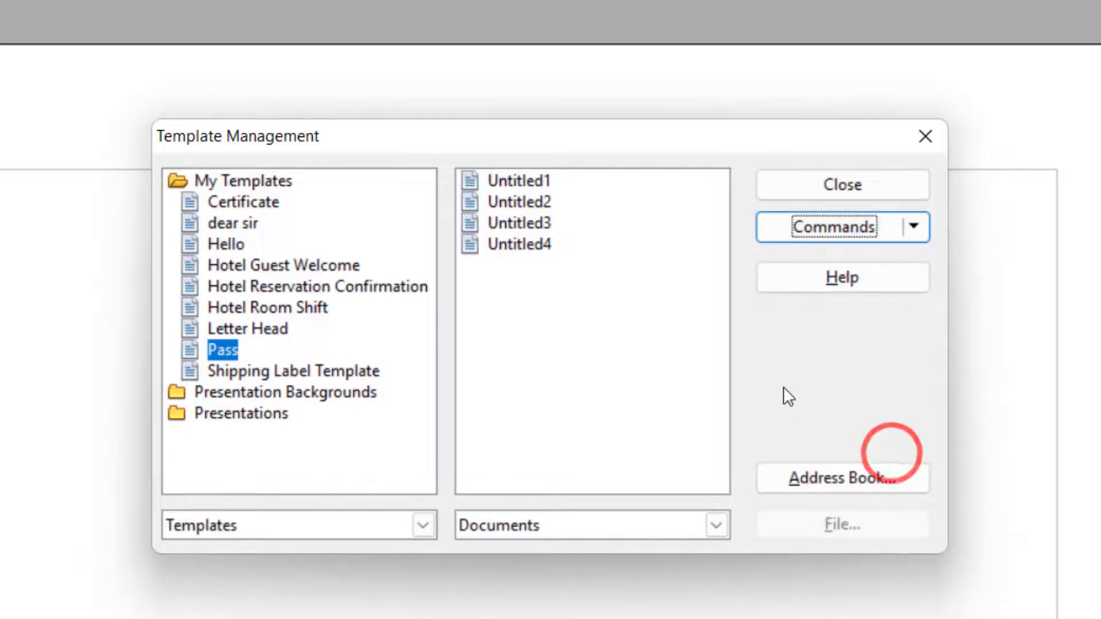
{"action": "left_click", "coordinate": [825, 197]}
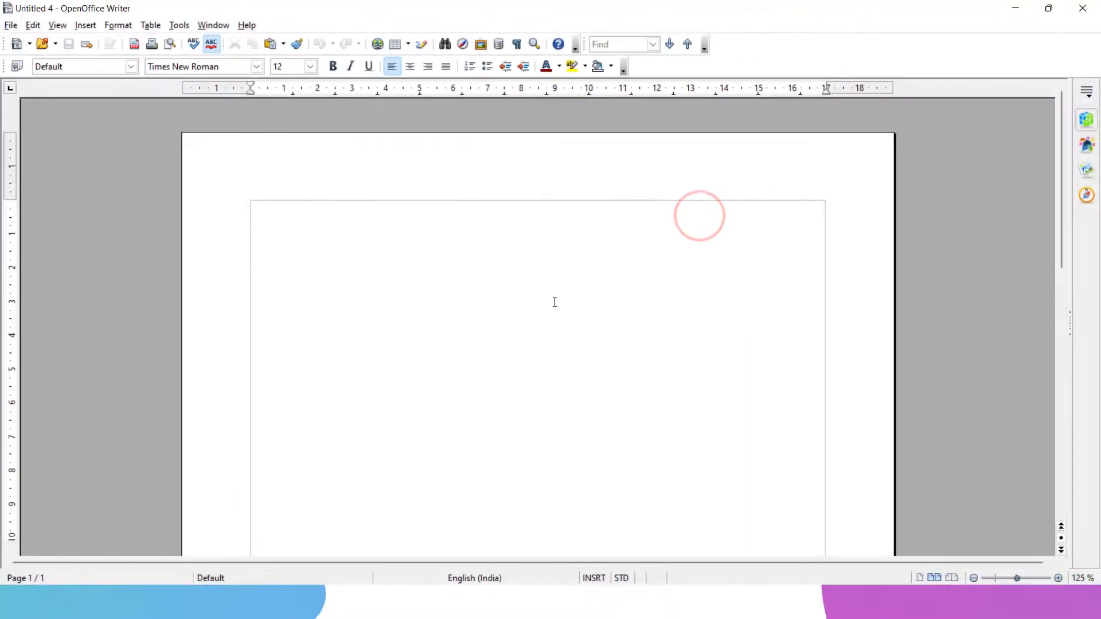
{"action": "left_click", "coordinate": [10, 25]}
- Create a new text document, which opens pre-filled with the Pass congratulation letter
{"action": "mouse_move", "coordinate": [21, 45]}
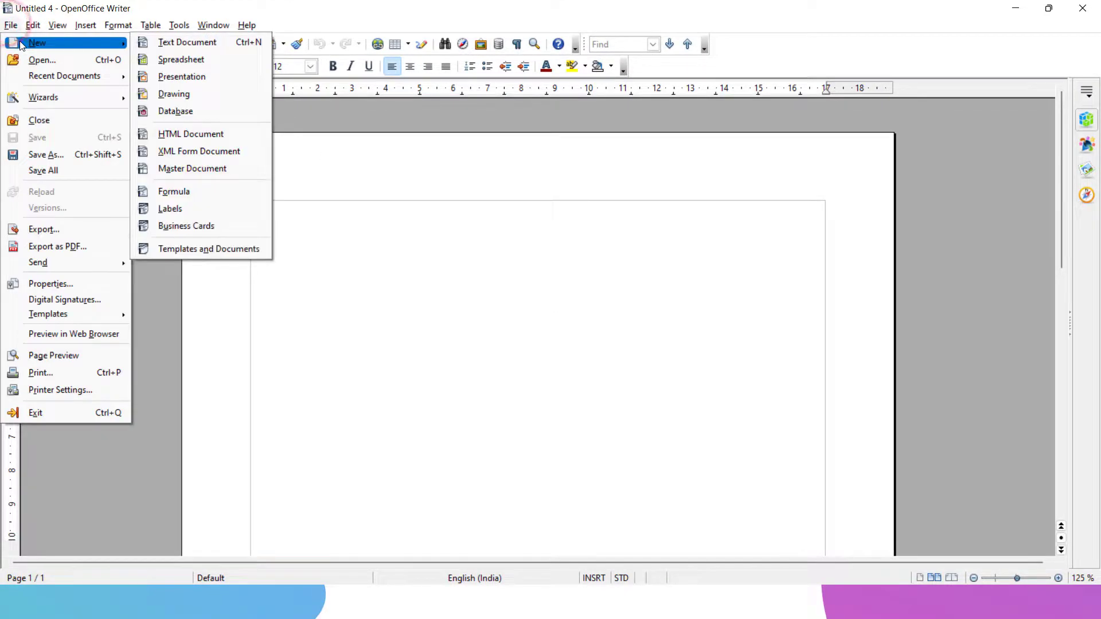
{"action": "left_click", "coordinate": [180, 43]}
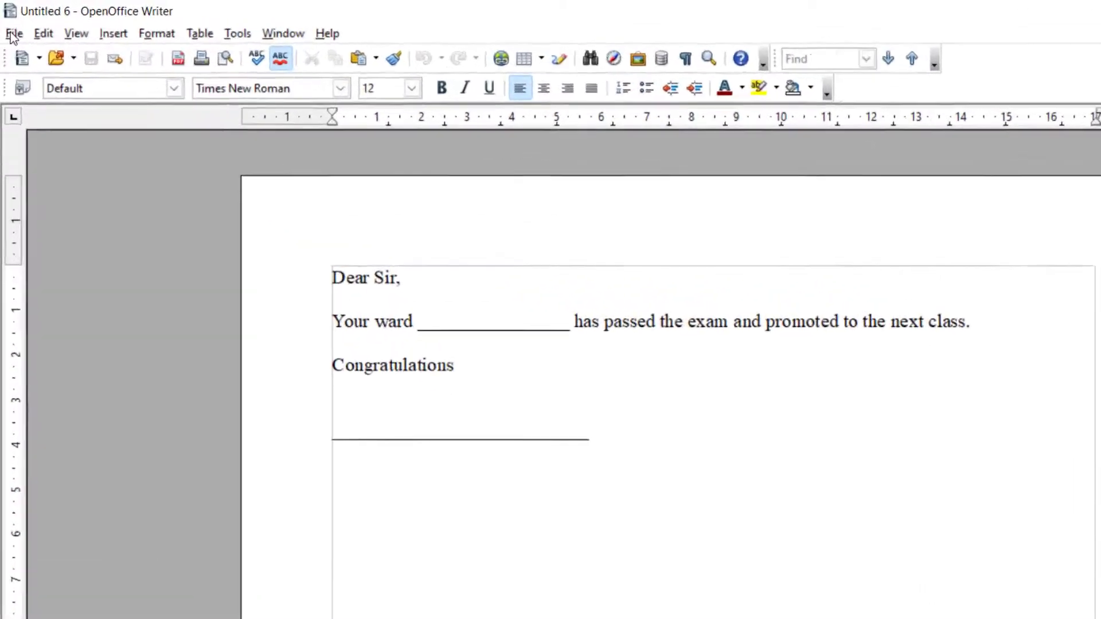
{"action": "left_click", "coordinate": [10, 25]}
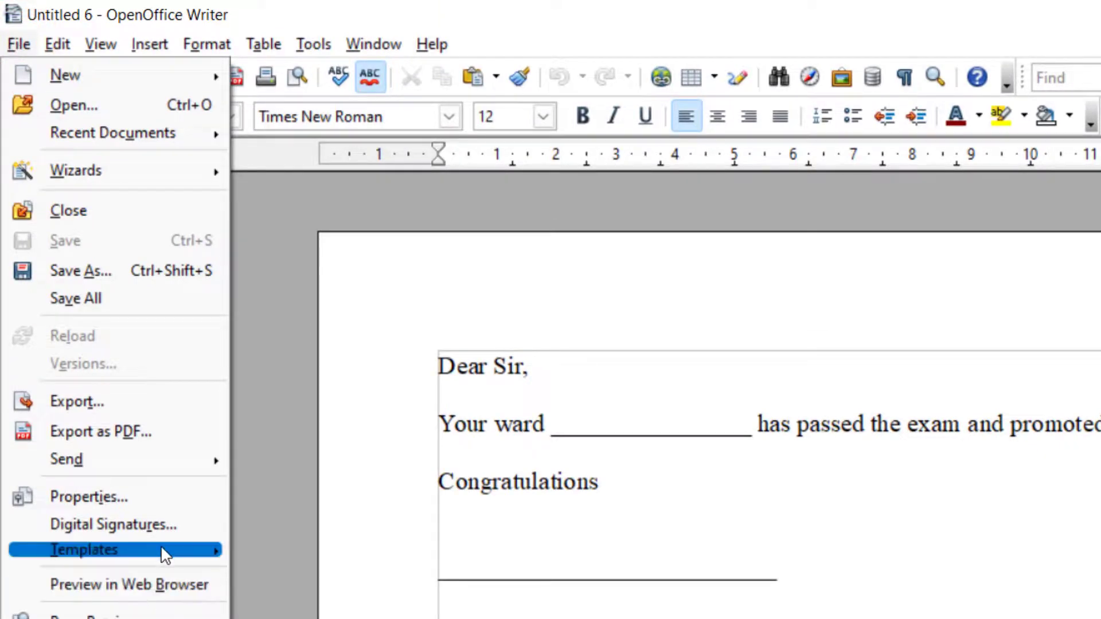
- Reset the default Text Document template in the template organizer
{"action": "mouse_move", "coordinate": [166, 554]}
{"action": "left_click", "coordinate": [289, 549]}
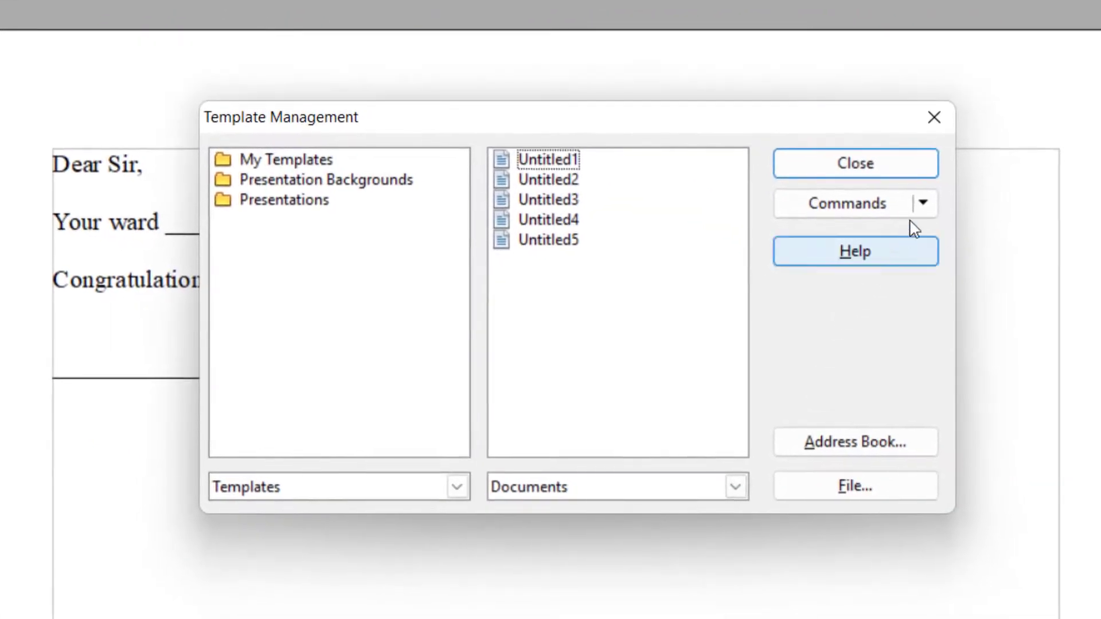
{"action": "left_click", "coordinate": [1047, 269]}
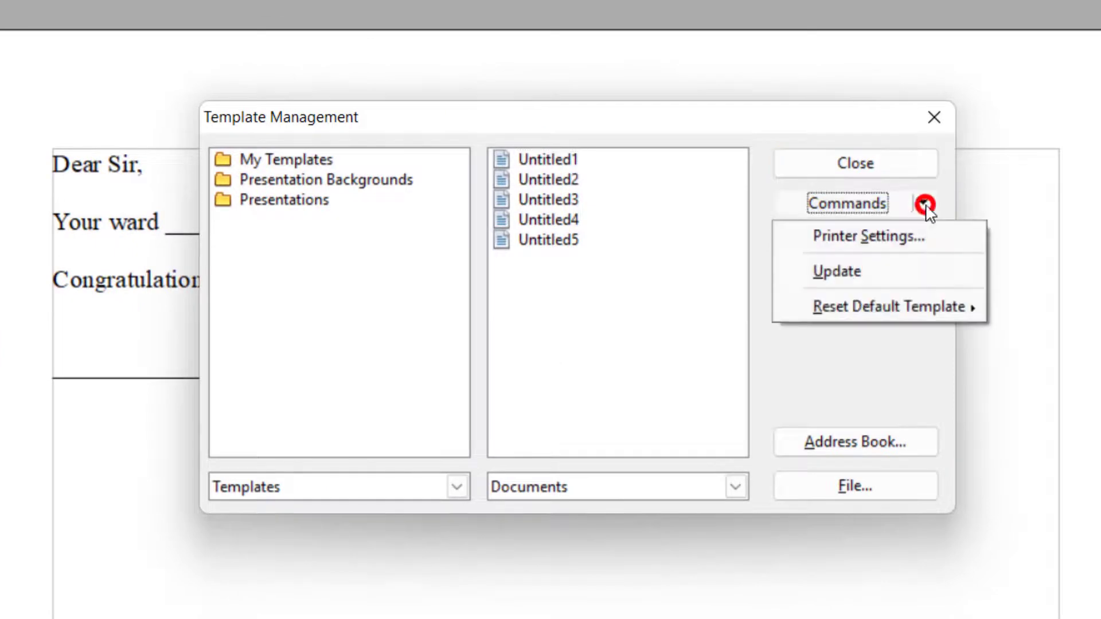
{"action": "mouse_move", "coordinate": [930, 309]}
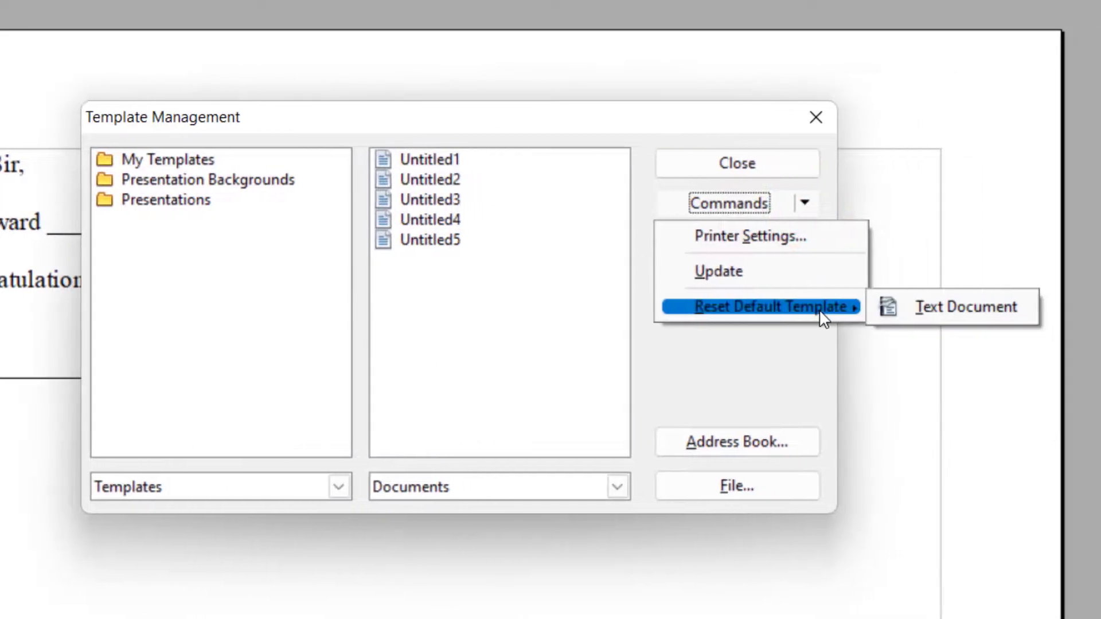
{"action": "left_click", "coordinate": [909, 312]}
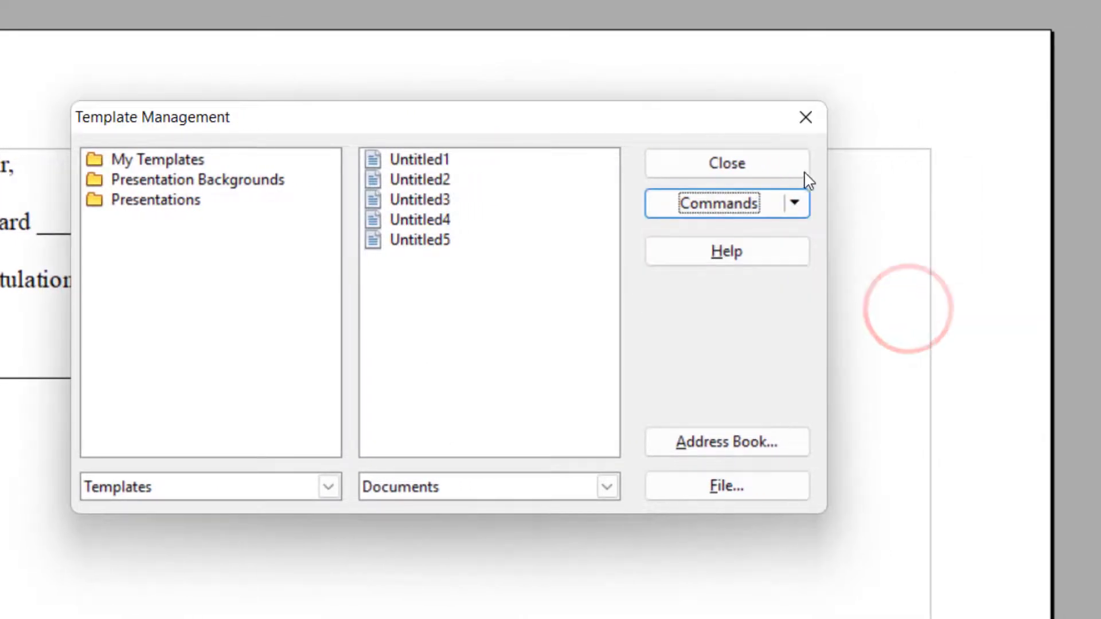
{"action": "left_click", "coordinate": [786, 169]}
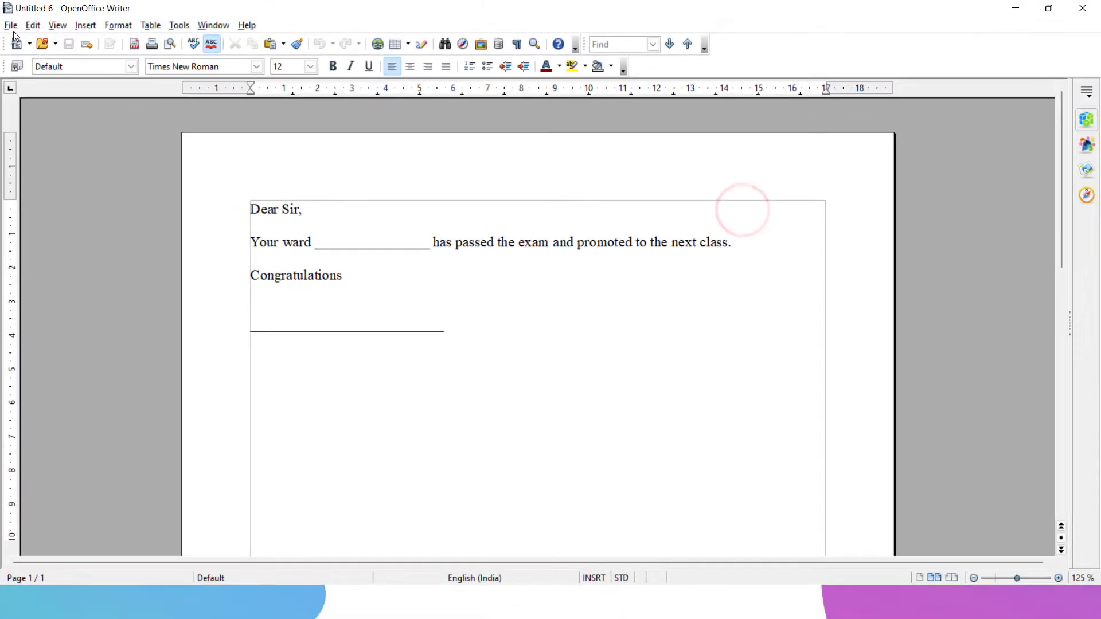
- Create a new text document to confirm it opens blank
{"action": "left_click", "coordinate": [10, 25]}
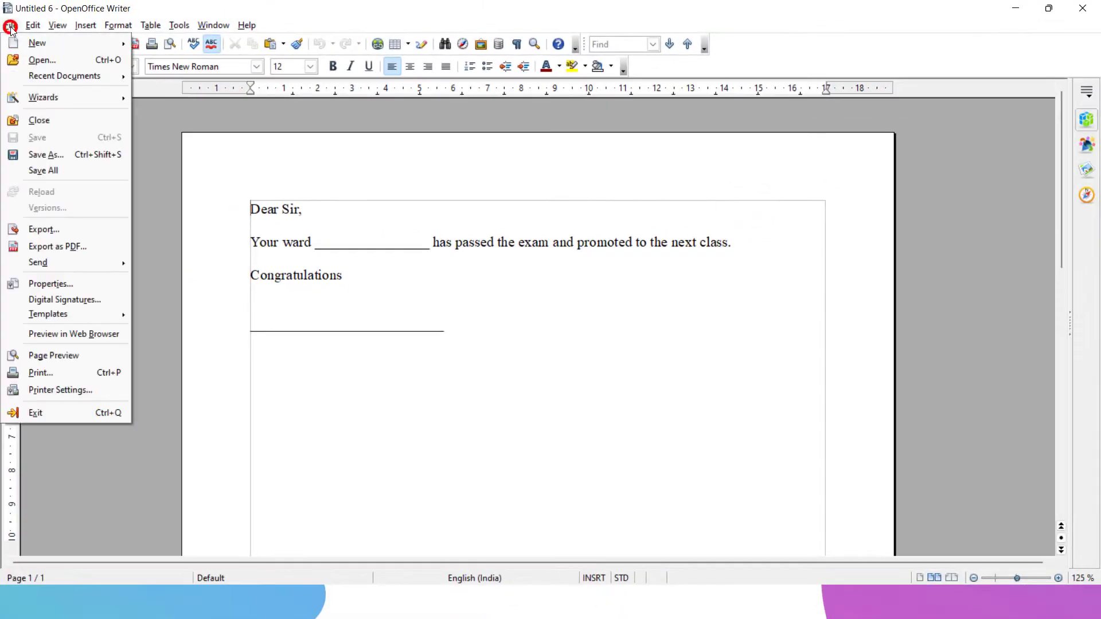
{"action": "mouse_move", "coordinate": [88, 41]}
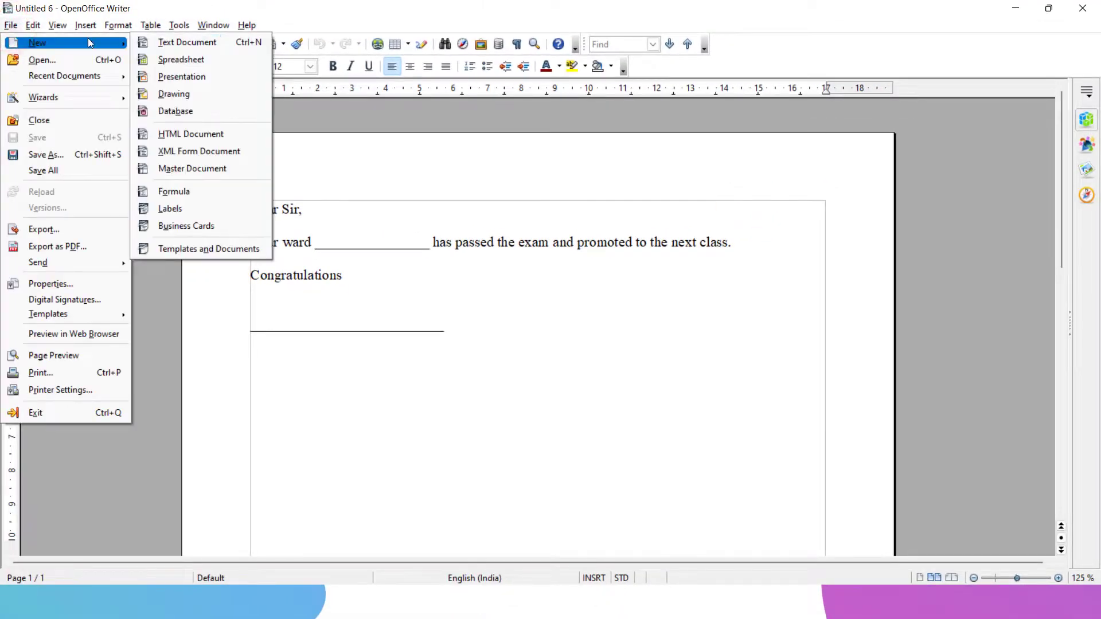
{"action": "left_click", "coordinate": [144, 43]}
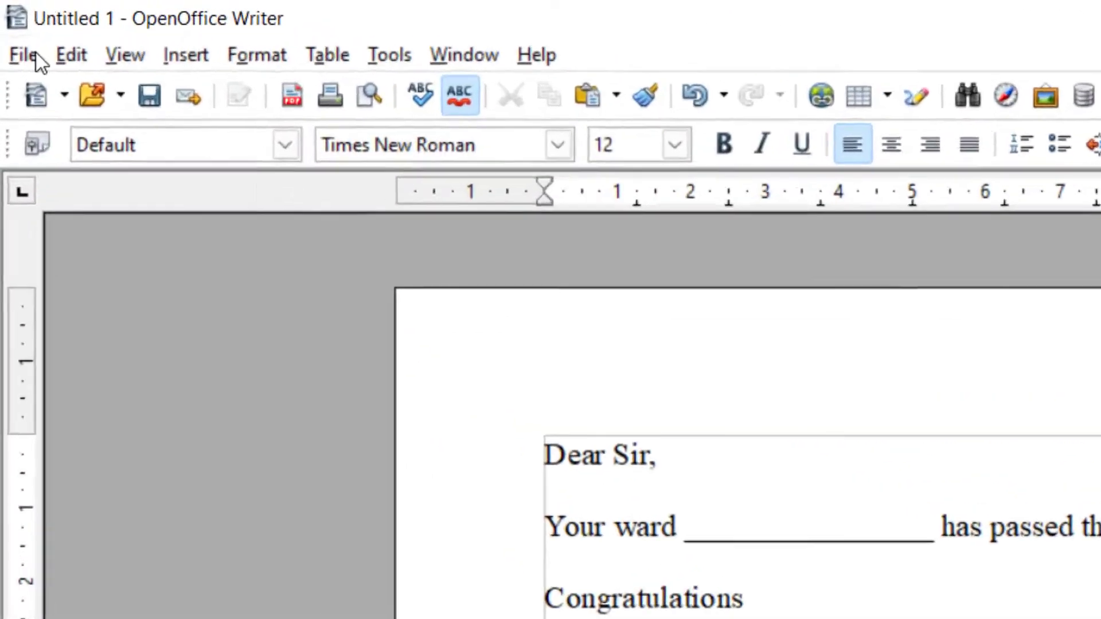
{"action": "left_click", "coordinate": [29, 54]}
- Open a new document from the Hotel Guest Welcome template in Templates and Documents
{"action": "mouse_move", "coordinate": [29, 99]}
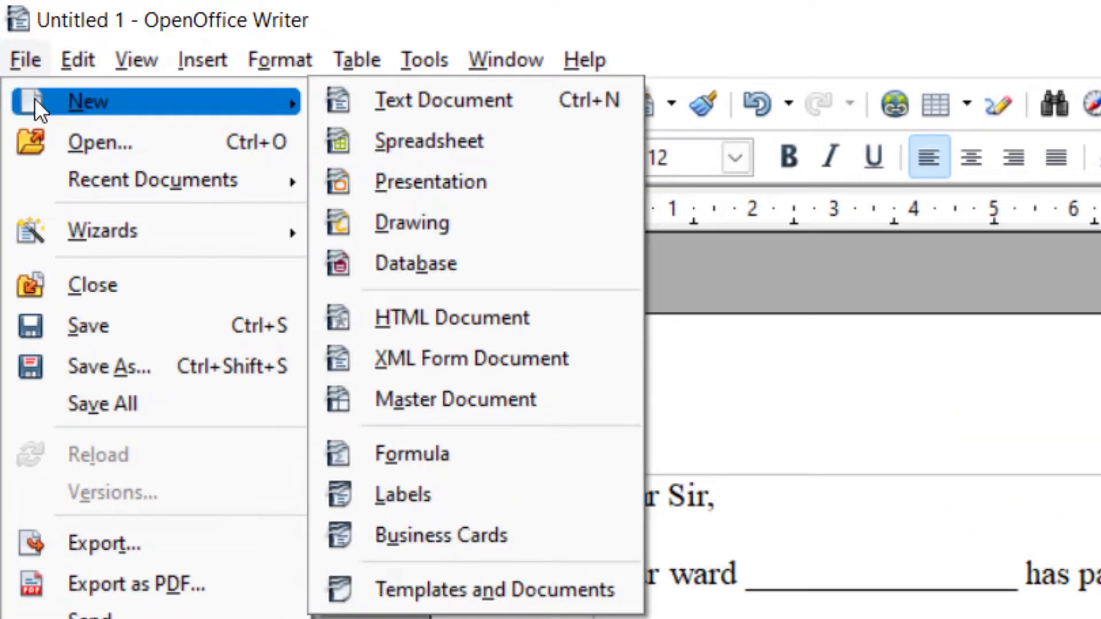
{"action": "left_click", "coordinate": [529, 591]}
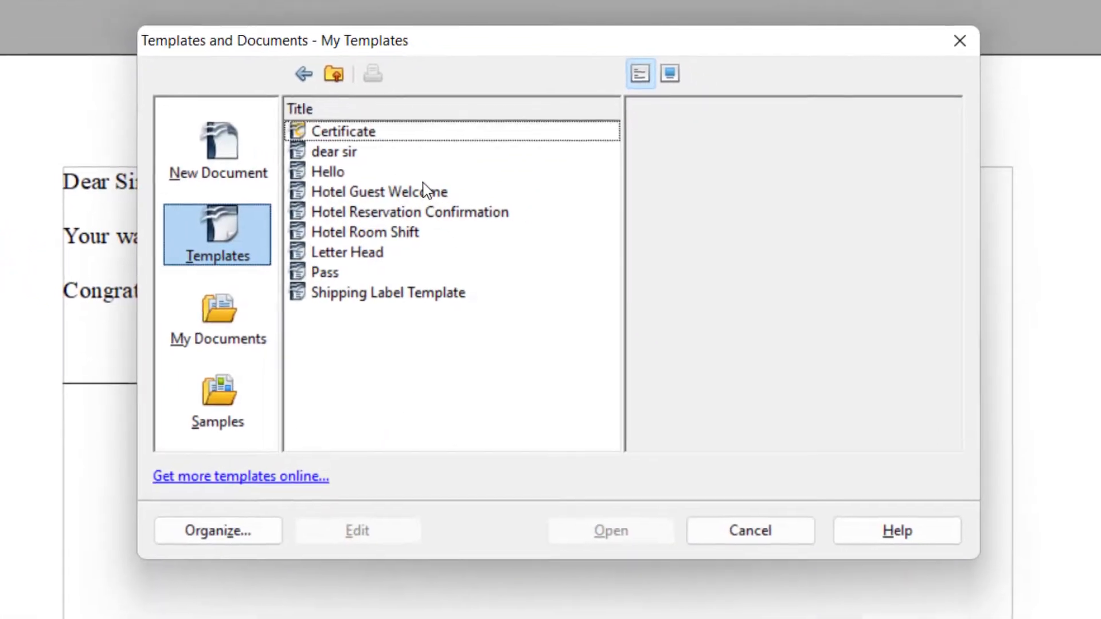
{"action": "left_click", "coordinate": [425, 191]}
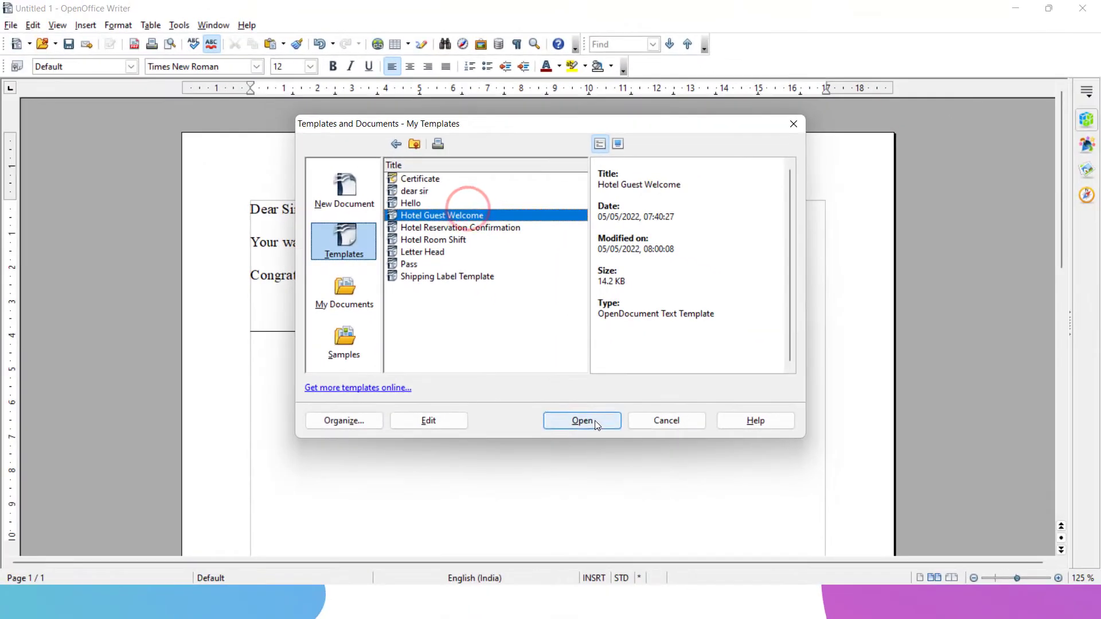
{"action": "left_click", "coordinate": [594, 421]}
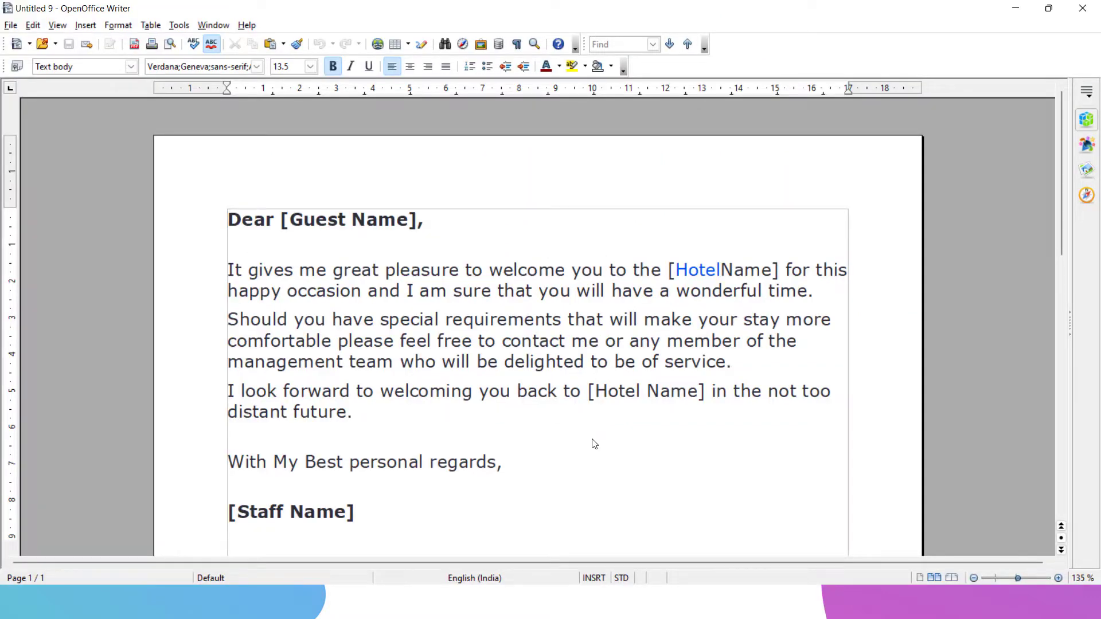
{"action": "left_click", "coordinate": [11, 26]}
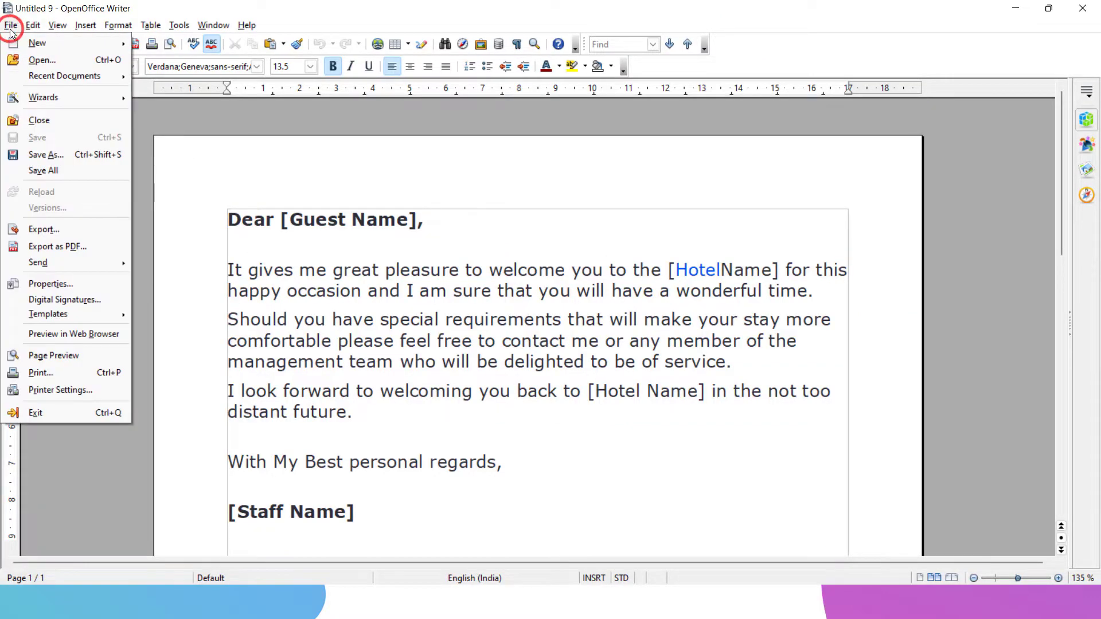
- Open a new document from the Hotel Room Shift template in My Templates
{"action": "mouse_move", "coordinate": [12, 45]}
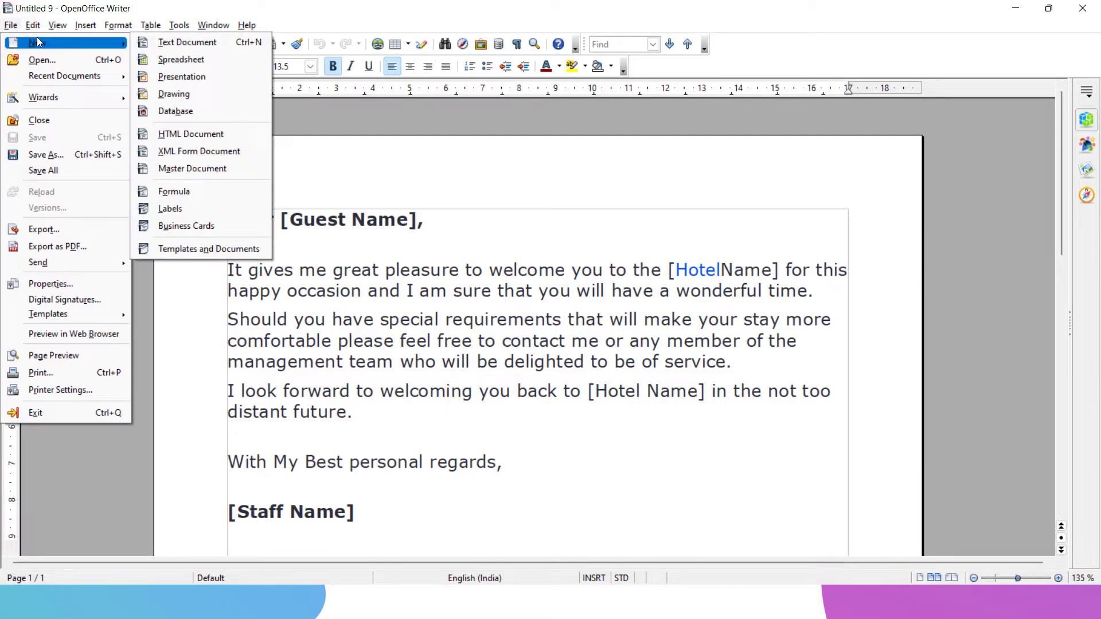
{"action": "left_click", "coordinate": [234, 249]}
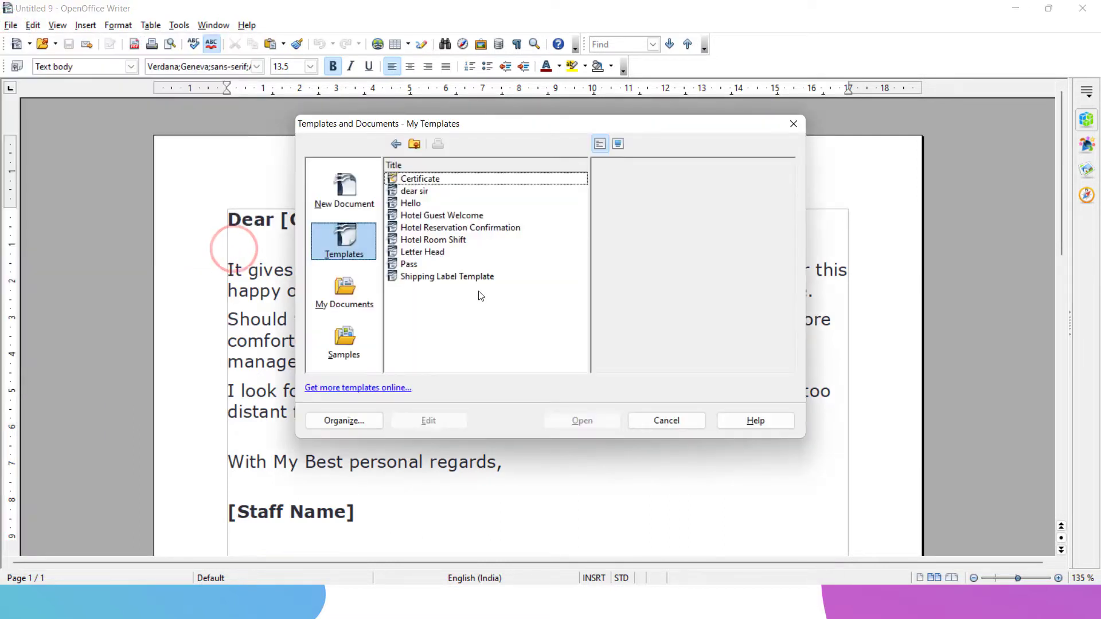
{"action": "left_click", "coordinate": [436, 240]}
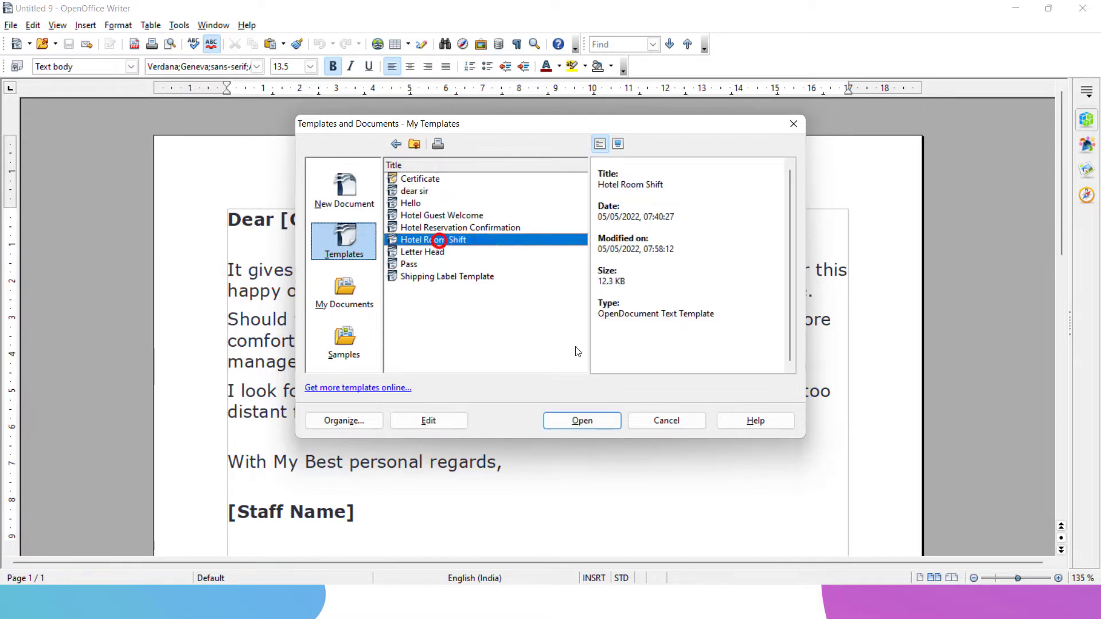